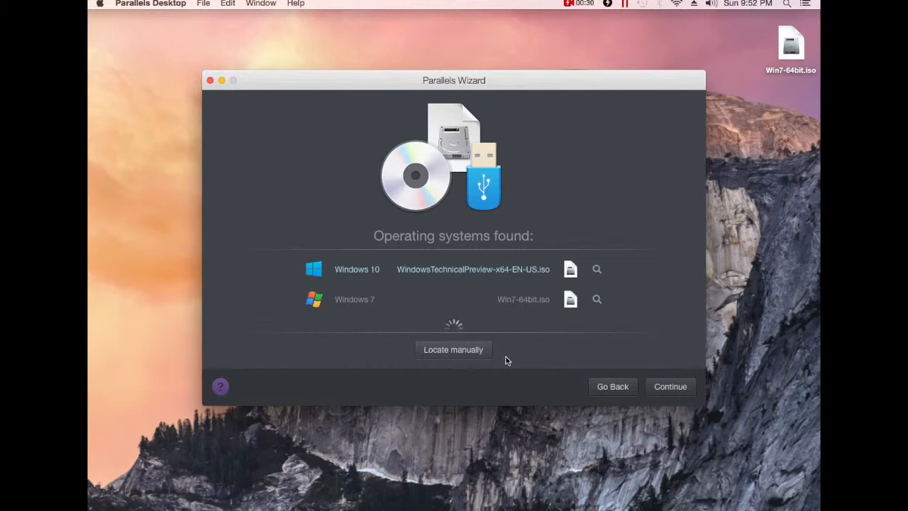
Locate the installation source manually, use the Win7-64bit.iso image, and continue to the product key page.
left_click(451, 350)
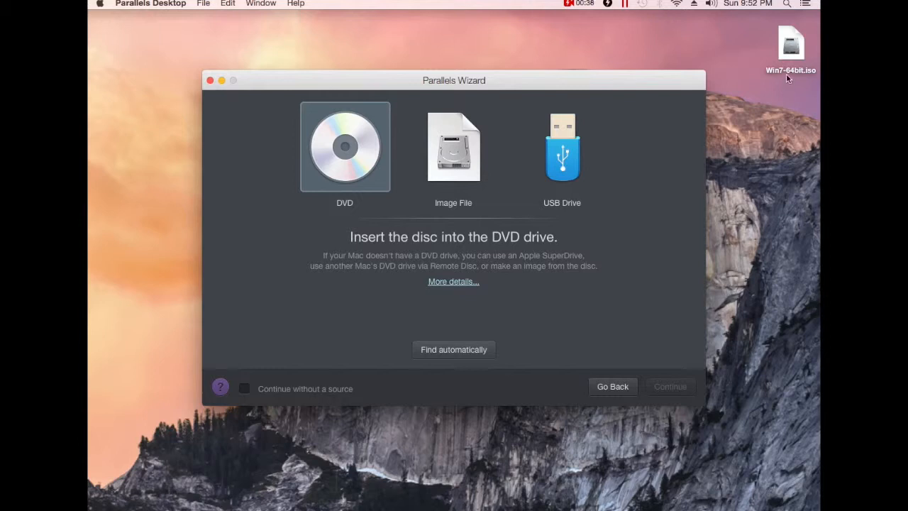
left_click_drag(789, 56, 454, 260)
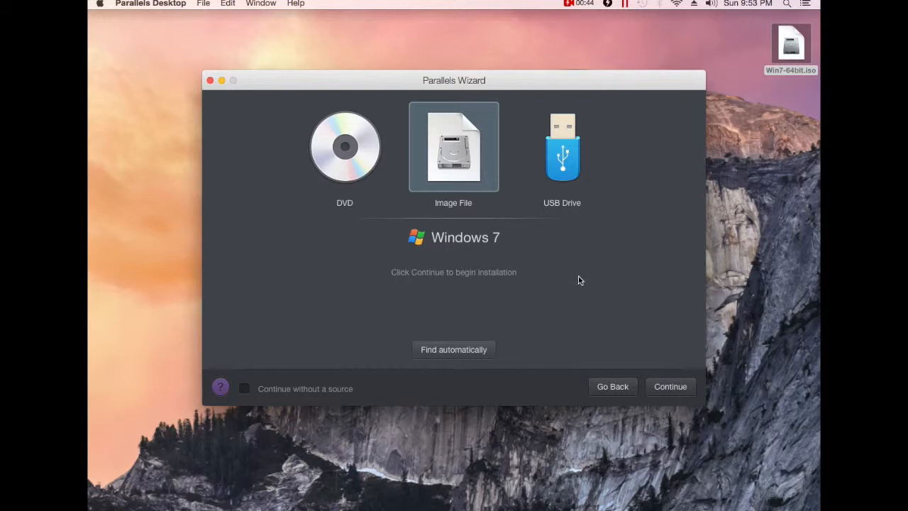
left_click(663, 389)
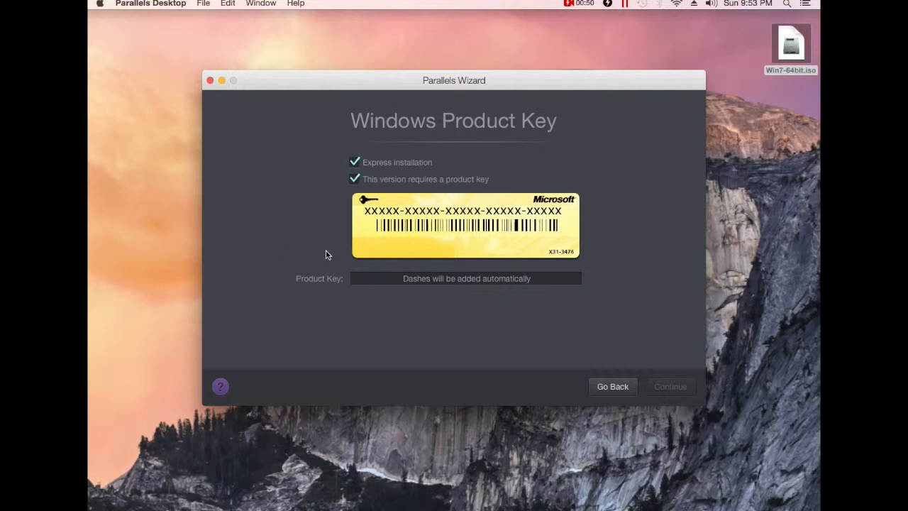
Switch off 'This version requires a product key' and continue to the usage question.
left_click(392, 283)
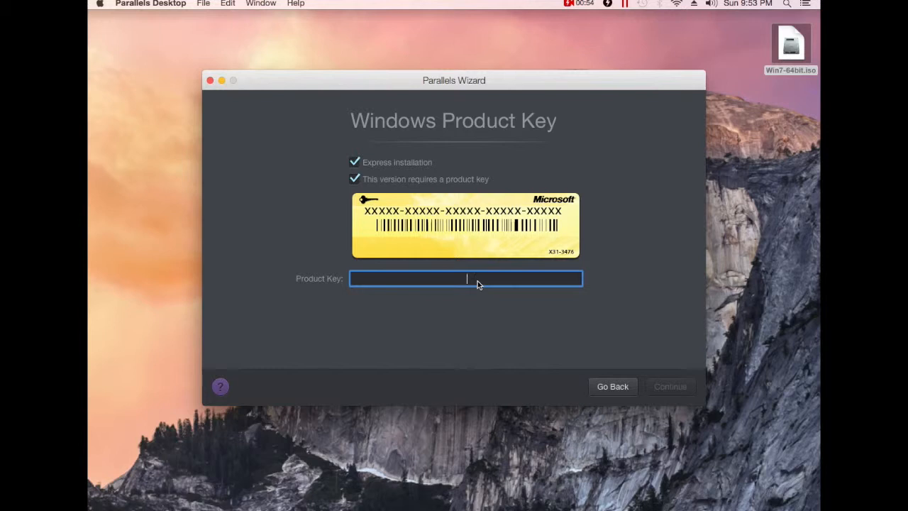
left_click(353, 181)
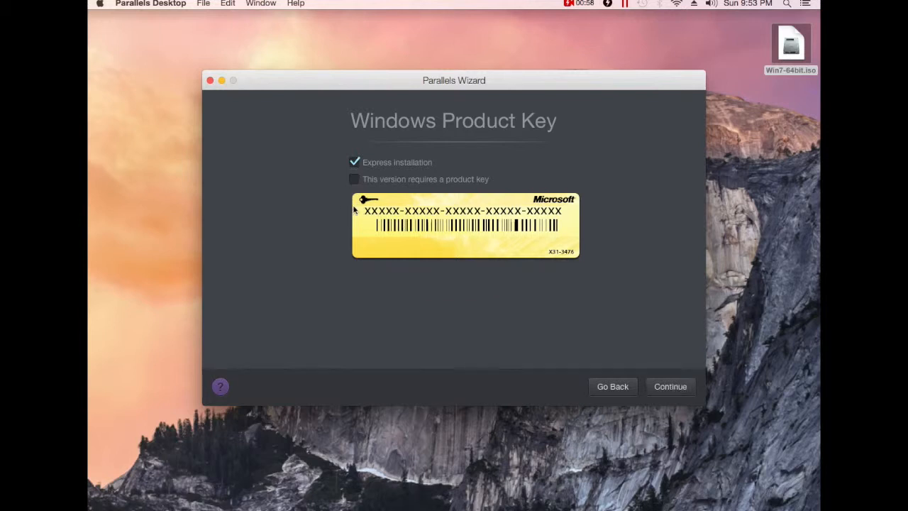
left_click(658, 387)
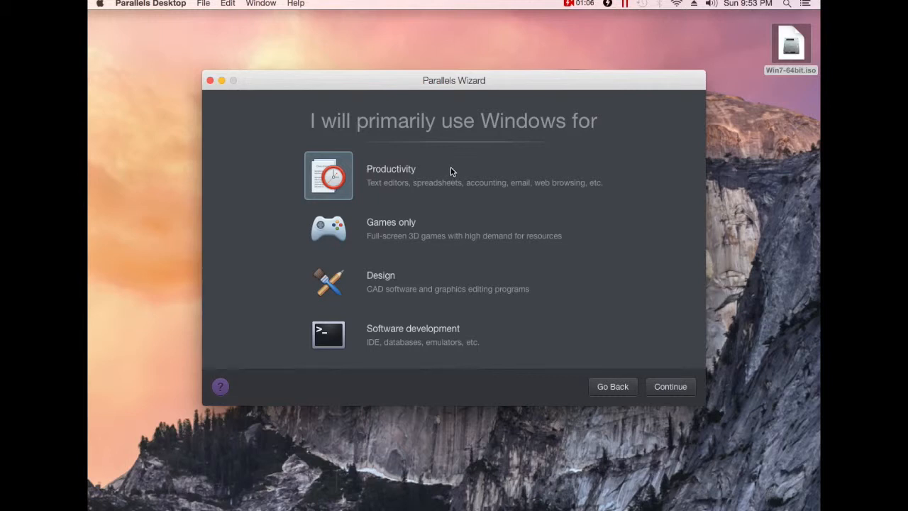
Keep Productivity, tick 'Share with other users of this Mac' and 'Customize settings before installation', then create the VM.
left_click(670, 387)
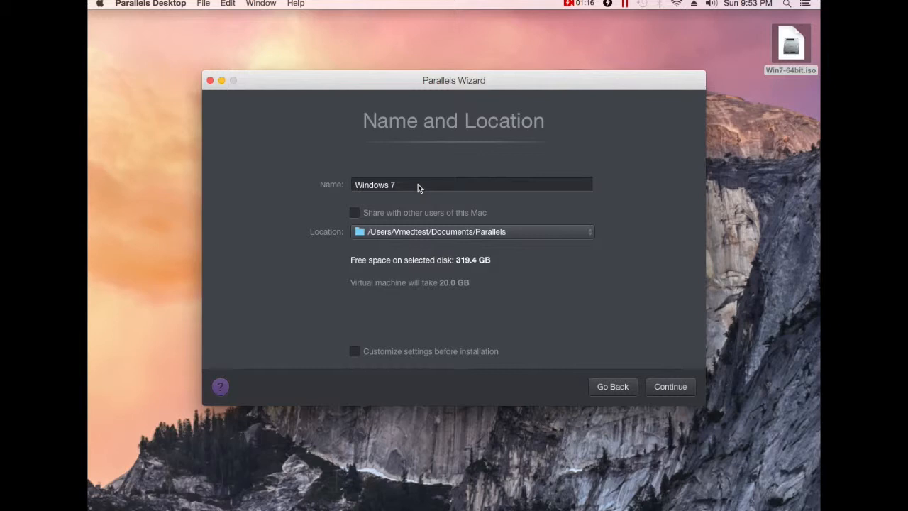
left_click(354, 212)
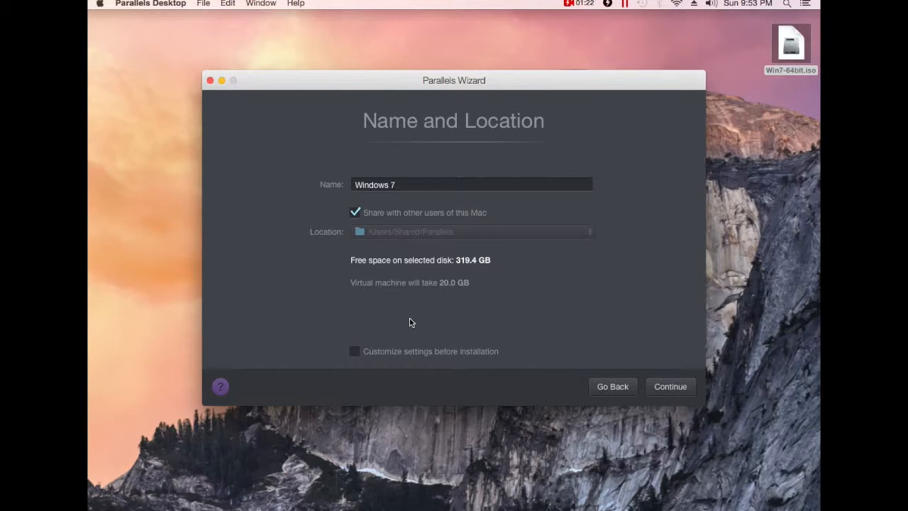
left_click(354, 354)
left_click(670, 386)
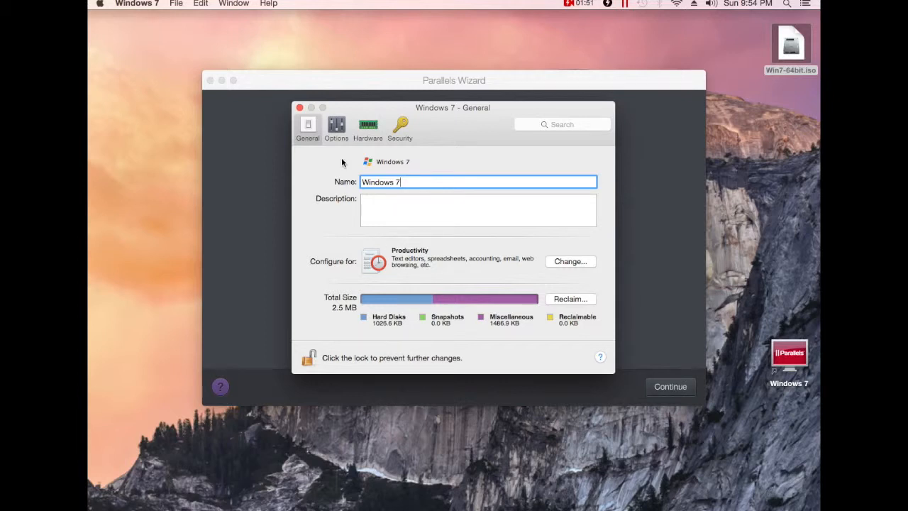
Set Share Folders to None in the Sharing options, confirming Yes to both prompts.
left_click(336, 129)
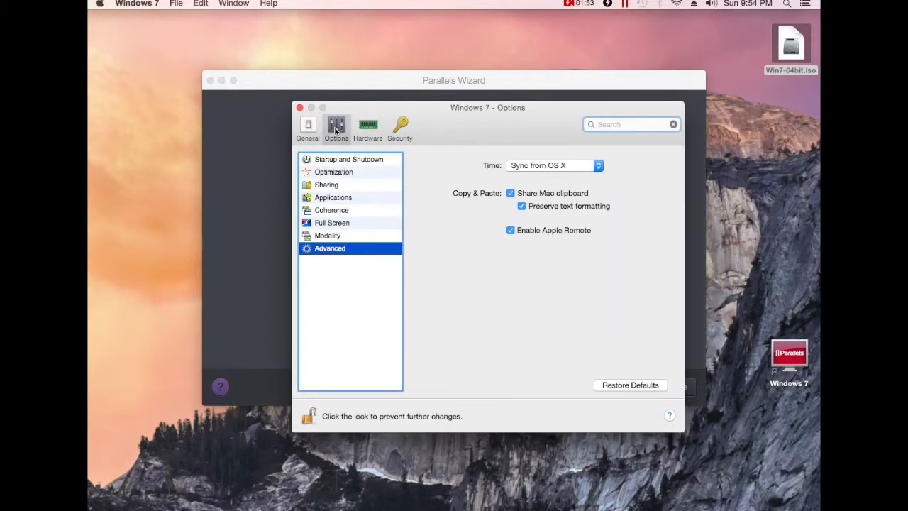
left_click(331, 186)
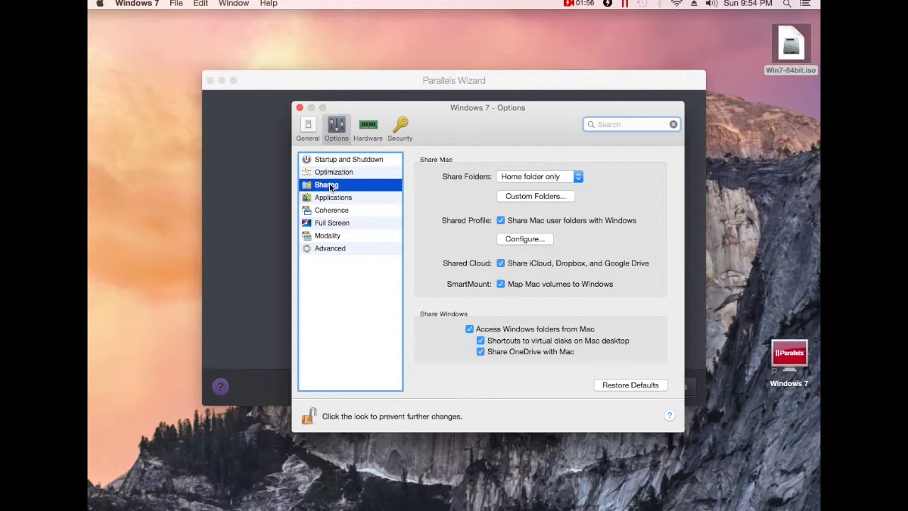
left_click(581, 177)
left_click(516, 168)
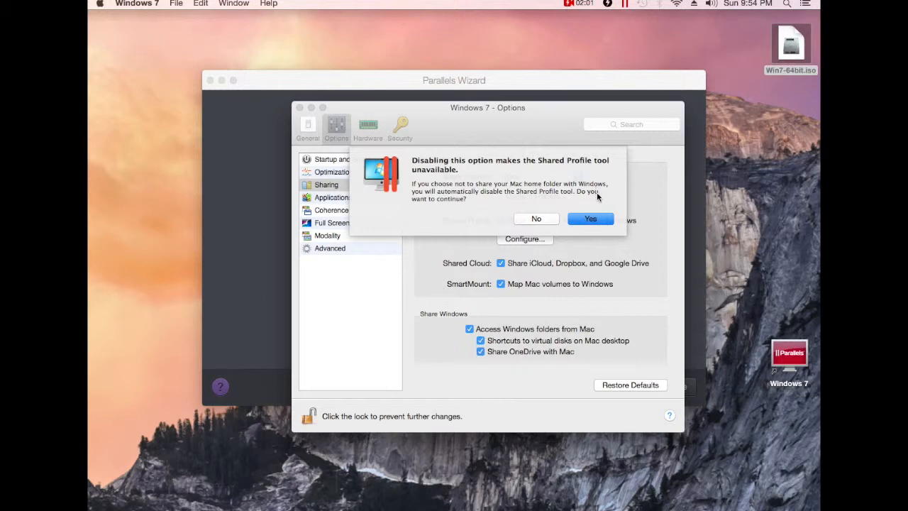
left_click(592, 221)
left_click(591, 227)
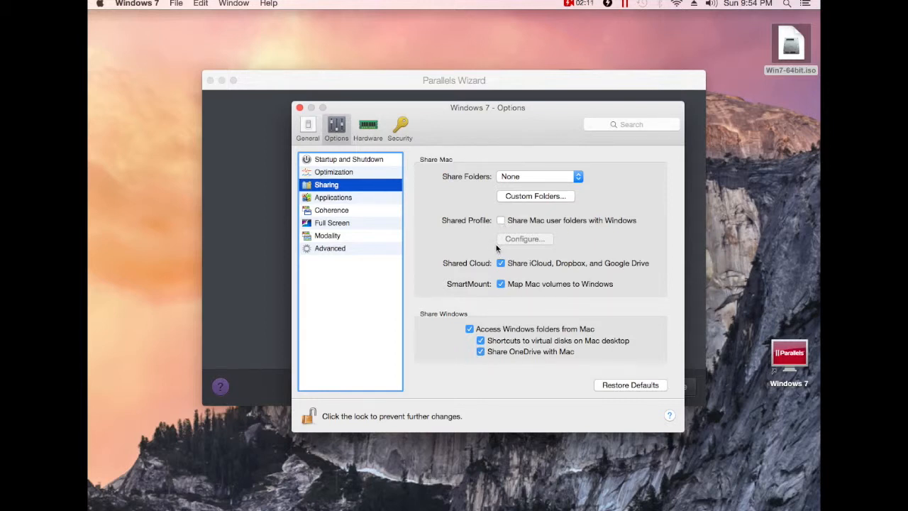
Turn off Shared Cloud, SmartMount and Access Windows folders from Mac.
left_click(501, 263)
left_click(501, 284)
left_click(469, 329)
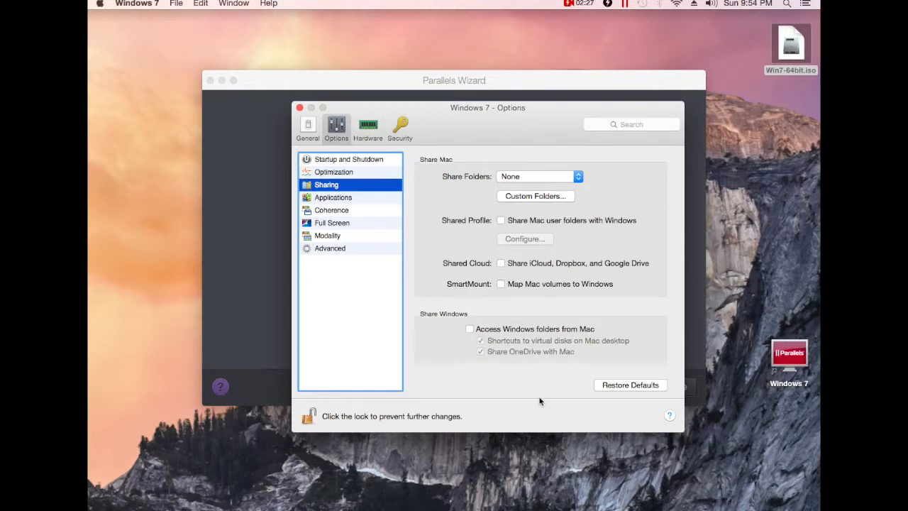
left_click(324, 198)
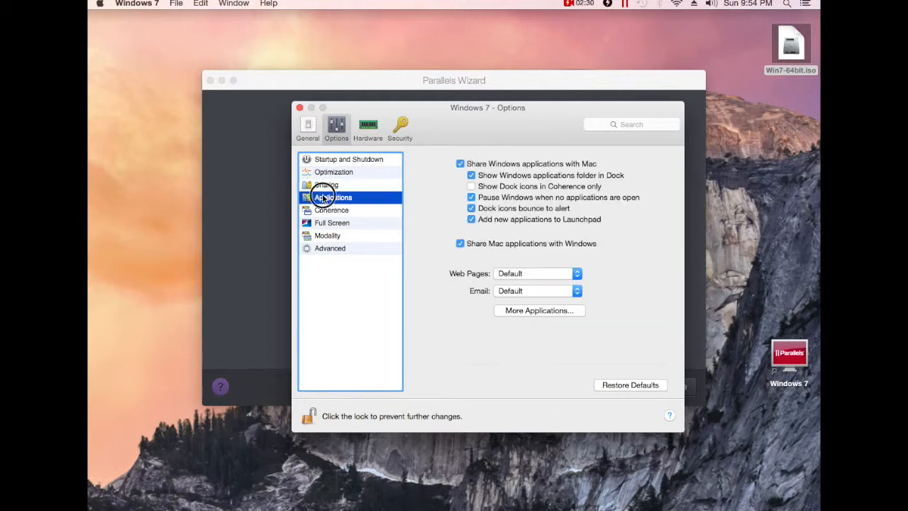
Disable Windows application sharing with the Mac and uncheck Use OS X Full Screen.
left_click(460, 164)
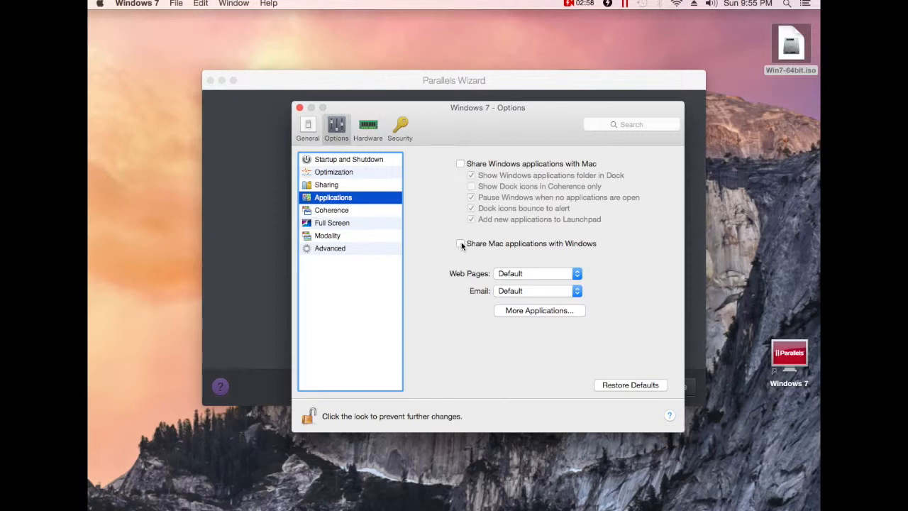
left_click(352, 212)
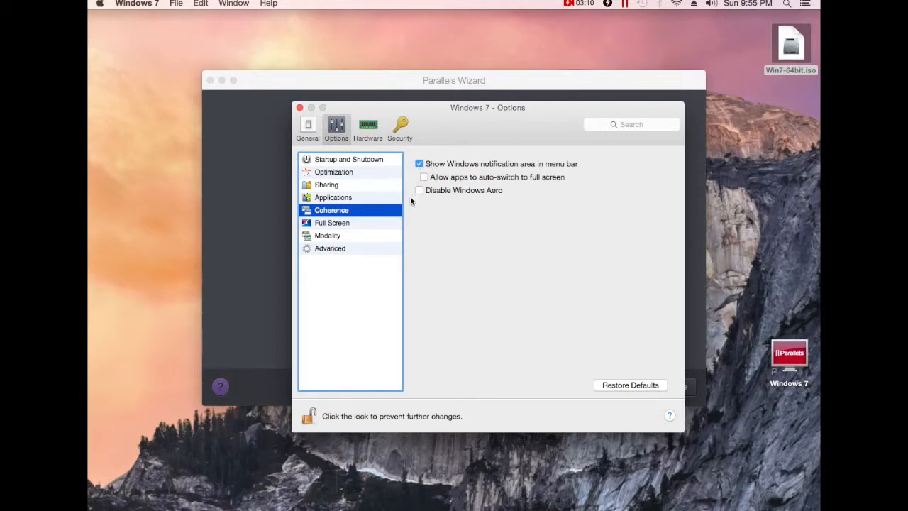
left_click(331, 224)
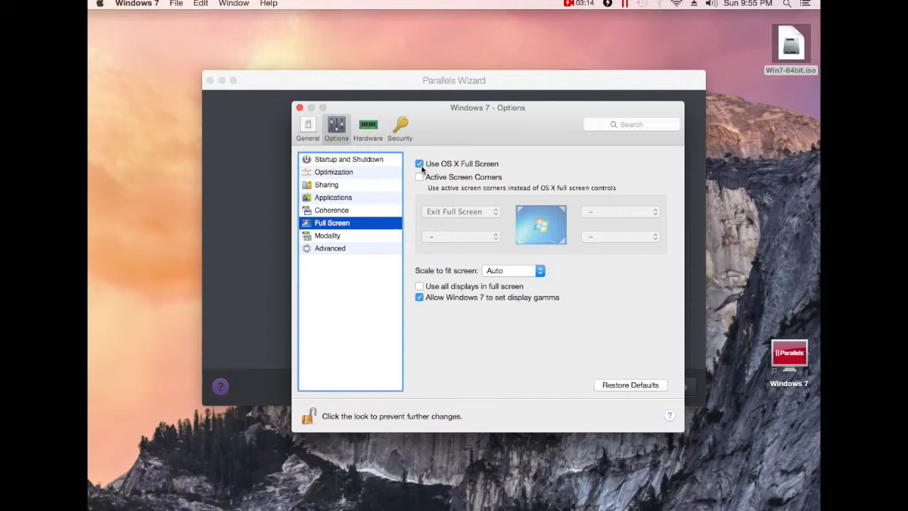
left_click(419, 165)
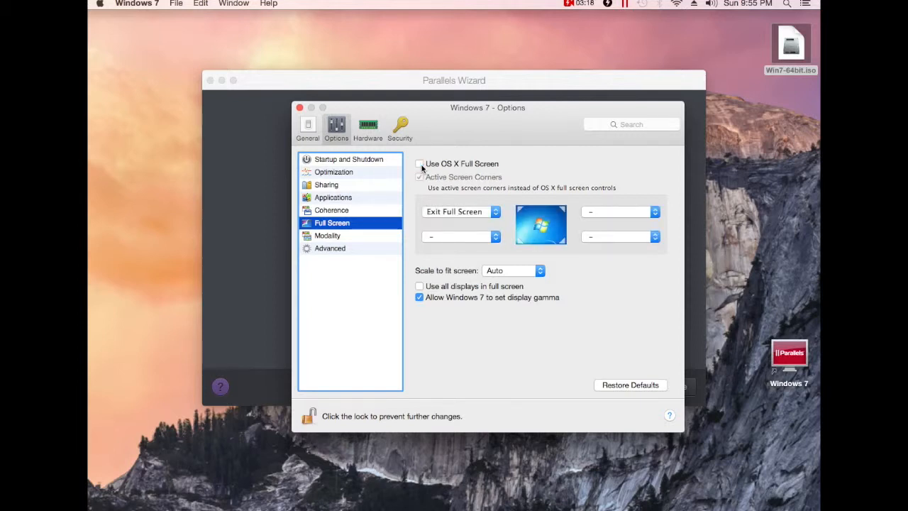
left_click(328, 239)
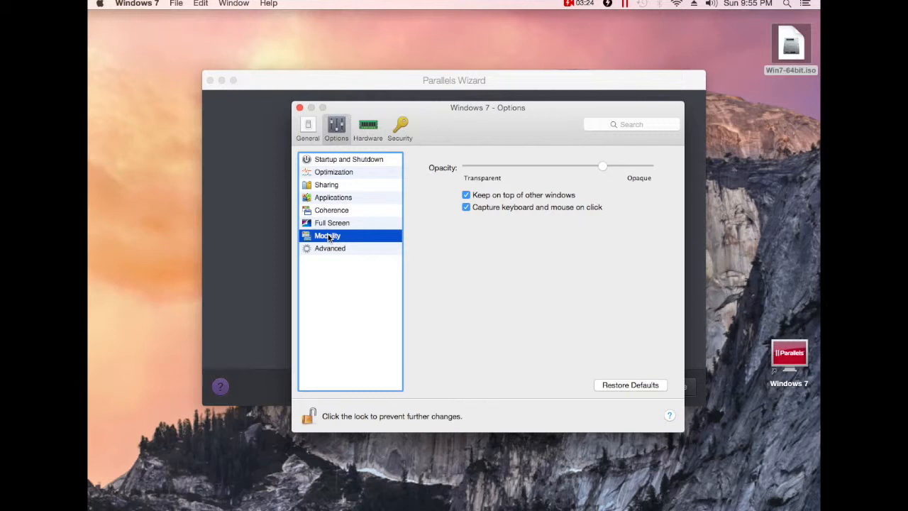
left_click(338, 249)
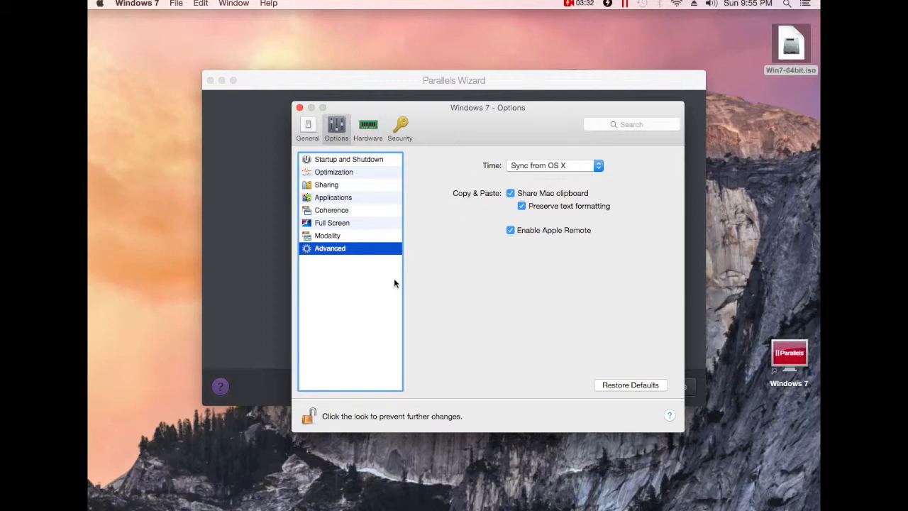
left_click(367, 126)
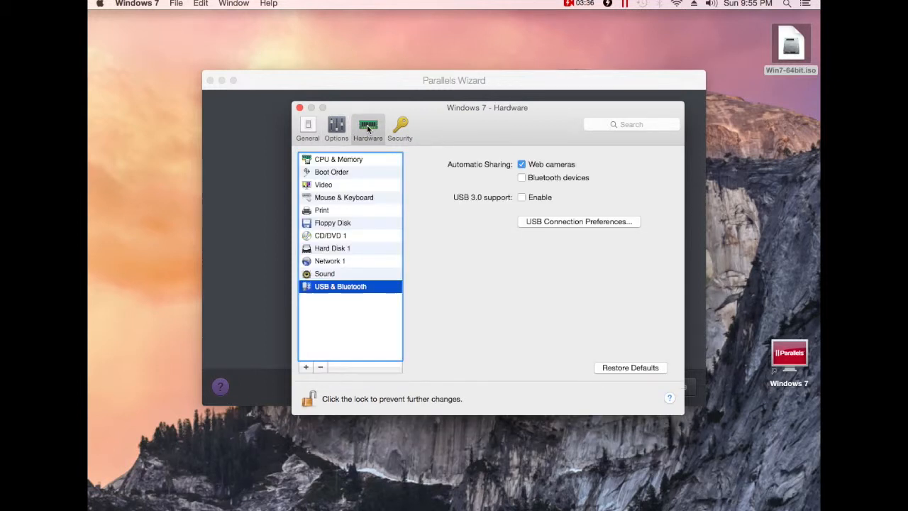
Set SmartMouse to Don't optimize for games under Mouse & Keyboard.
left_click(346, 198)
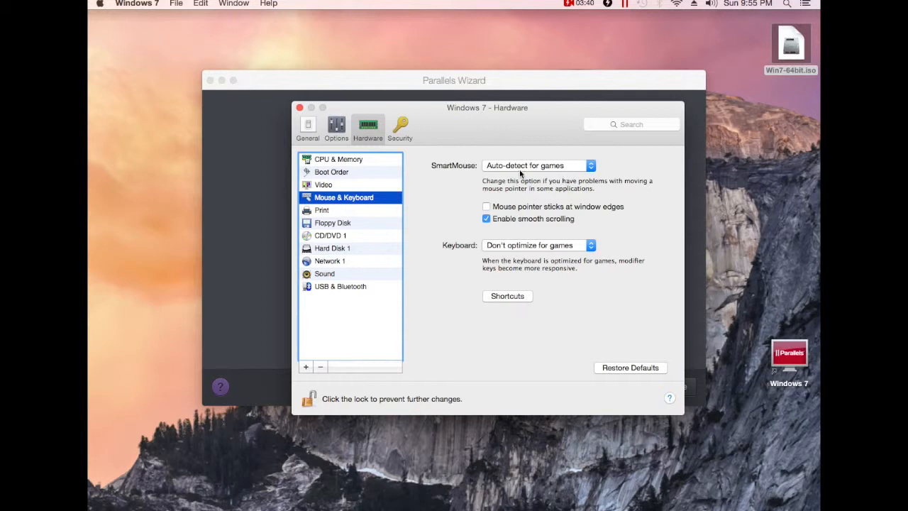
left_click(583, 166)
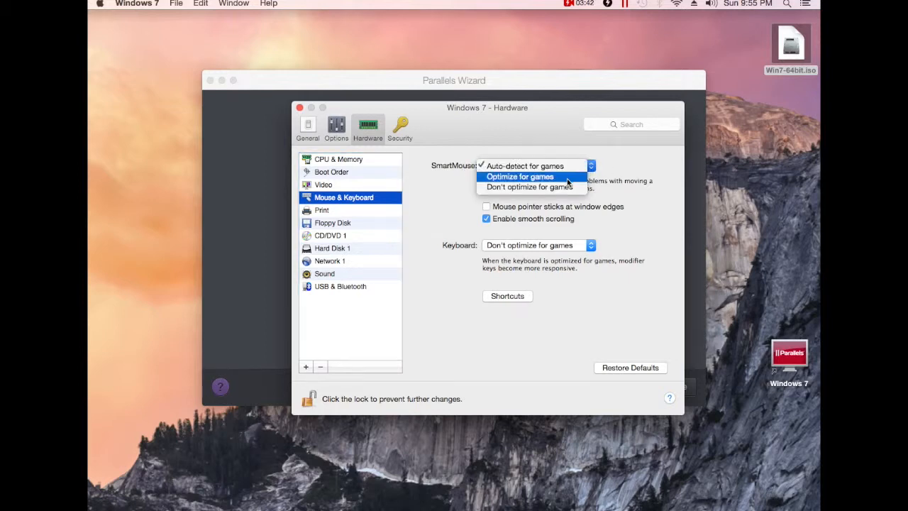
left_click(556, 188)
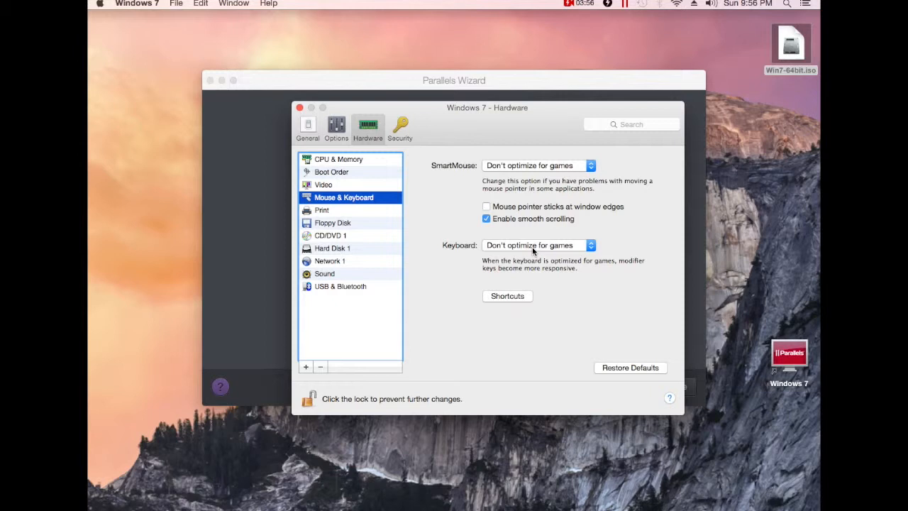
Uncheck Connected for the virtual floppy disk.
left_click(330, 211)
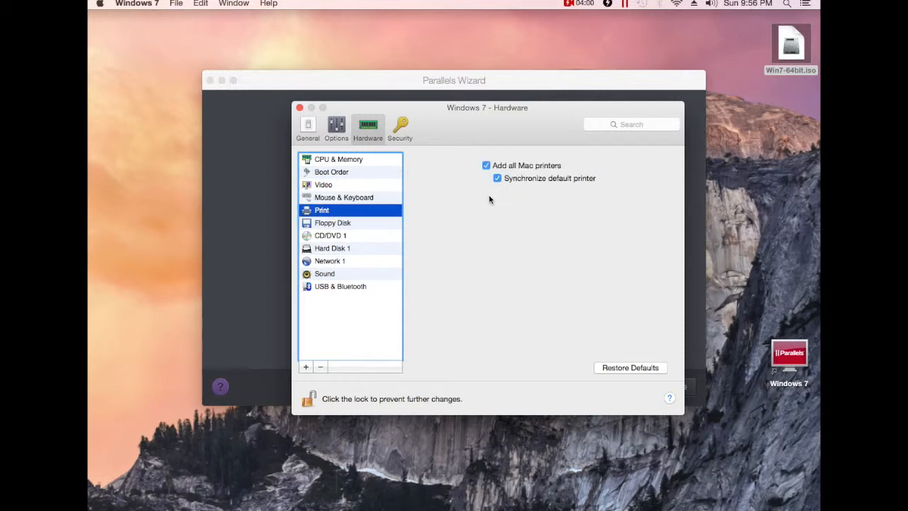
left_click(376, 224)
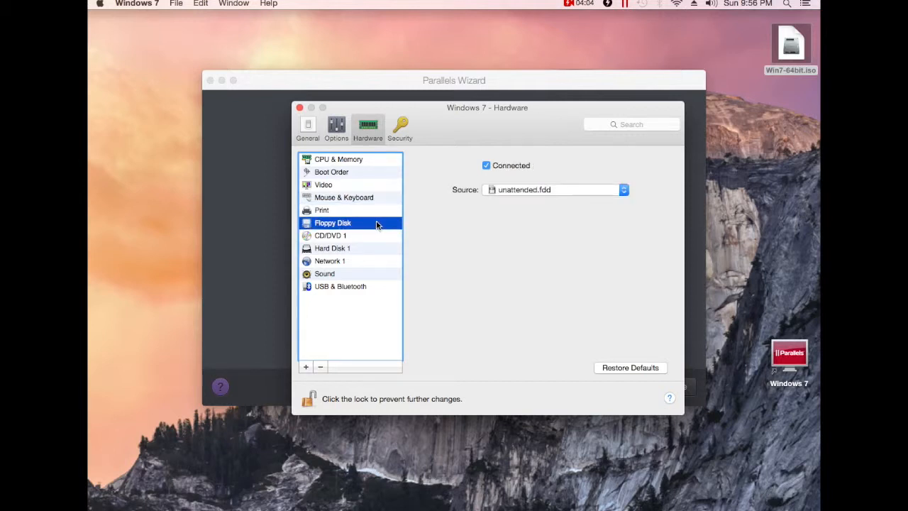
left_click(487, 166)
left_click(319, 289)
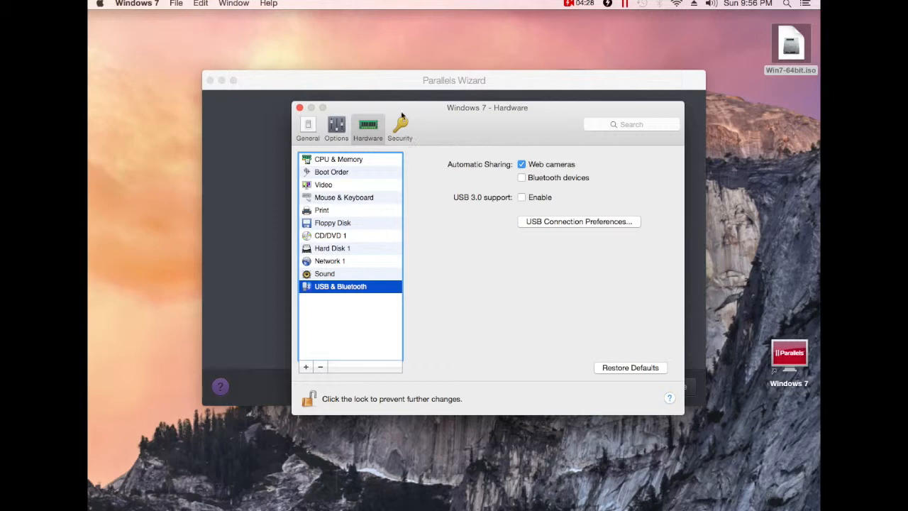
Close the Security settings window to return to the 2 CPU, 1024 MB, 64 GB summary.
left_click(400, 125)
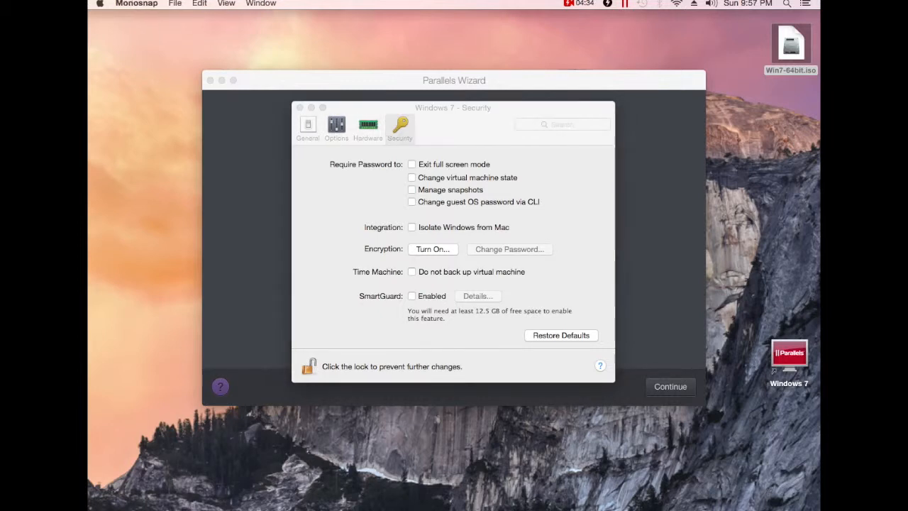
left_click(320, 168)
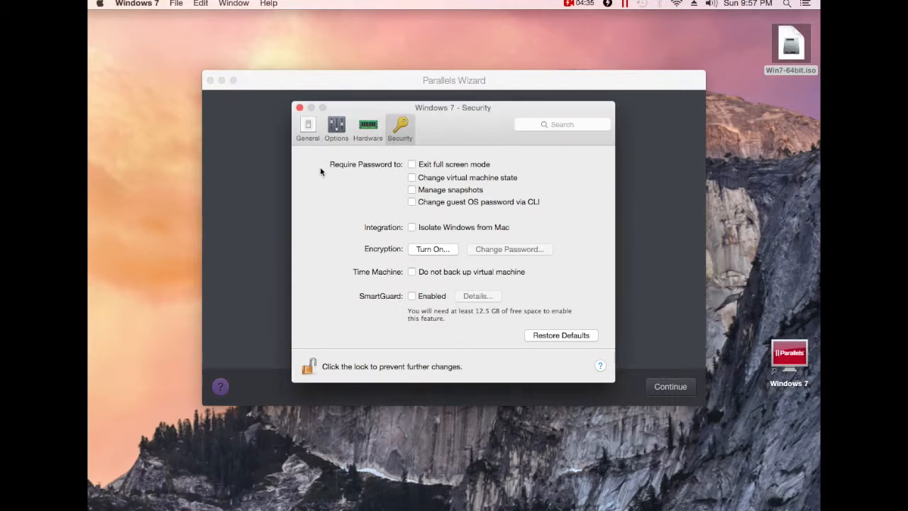
left_click(299, 108)
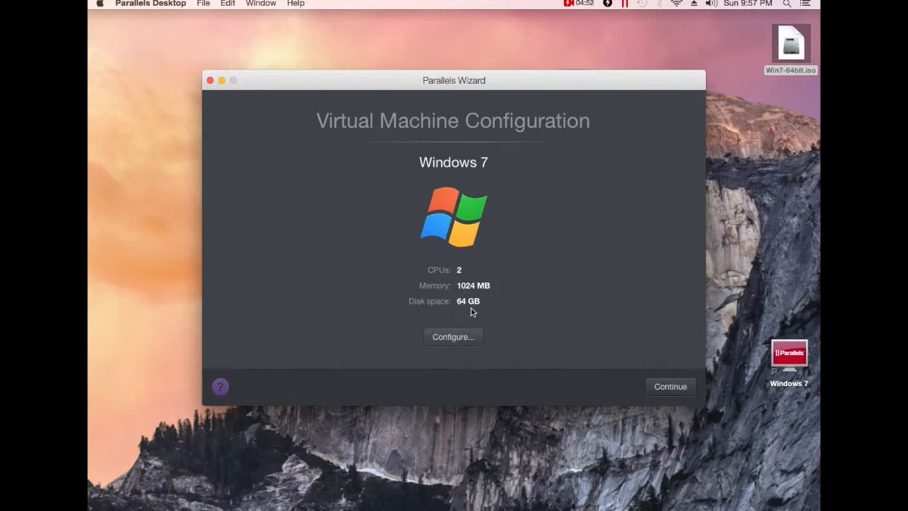
Accept the 2 CPU, 1024 MB, 64 GB configuration and boot into the Install Windows screen.
left_click(666, 389)
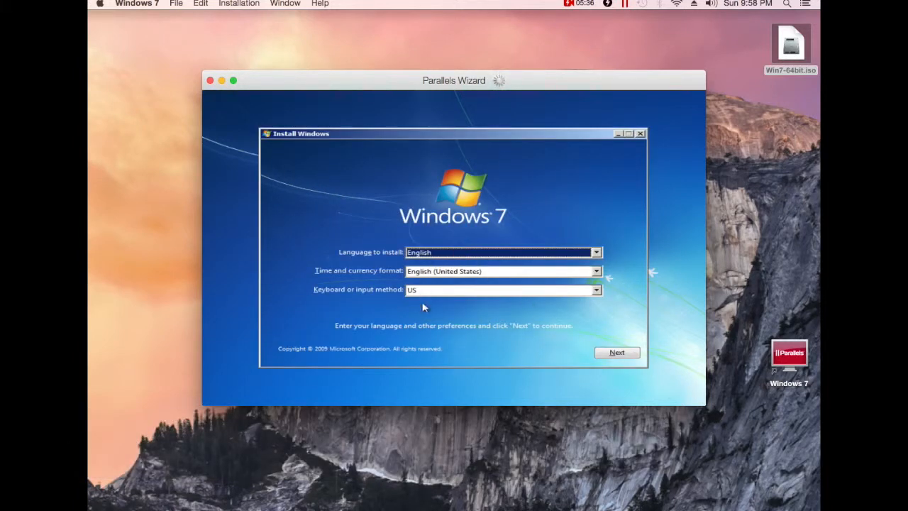
Keep English (United States), accept the license, and do a Custom install onto the 64 GB Disk 0.
left_click(619, 354)
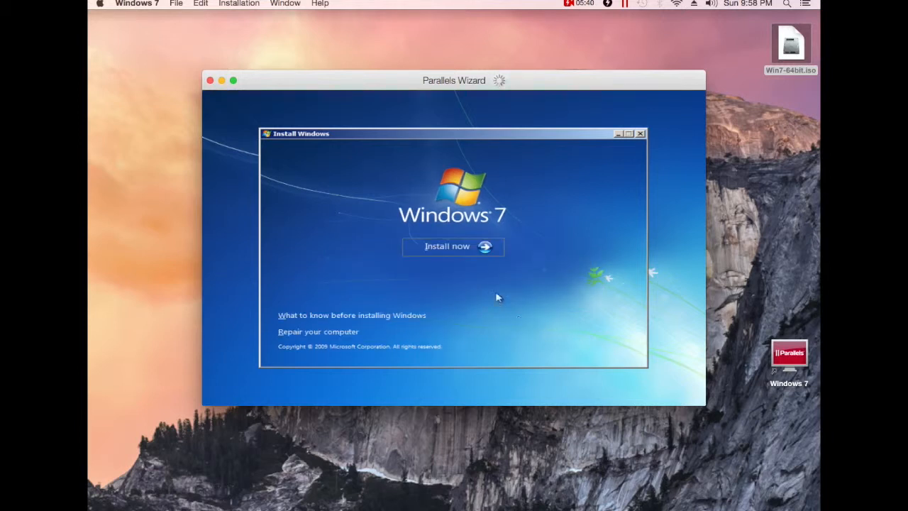
left_click(485, 246)
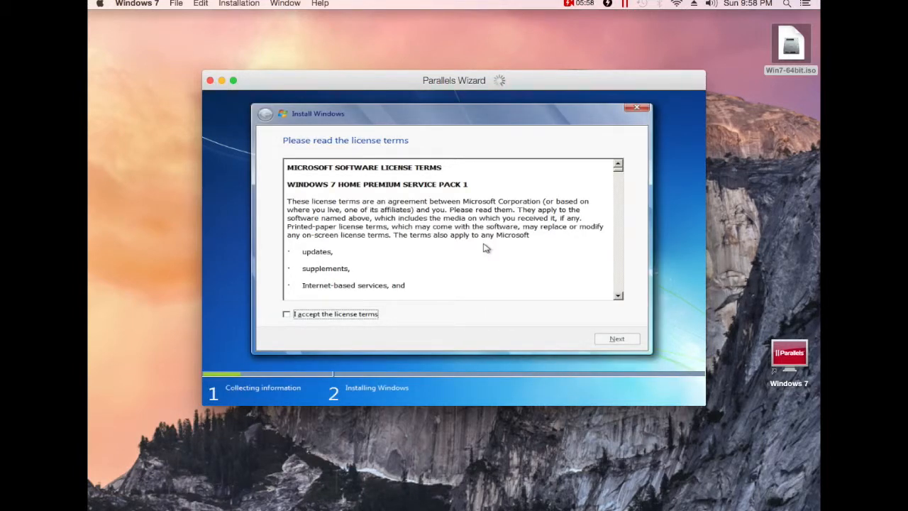
left_click(286, 315)
left_click(627, 340)
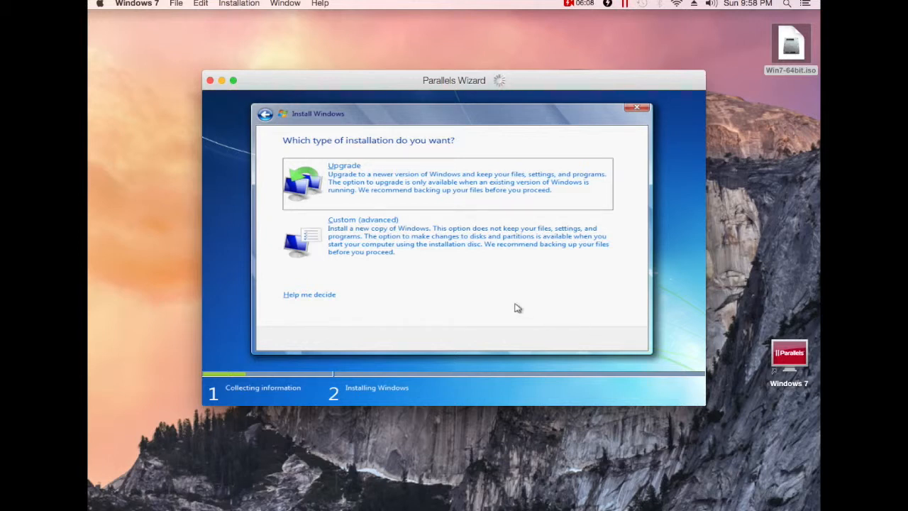
left_click(394, 242)
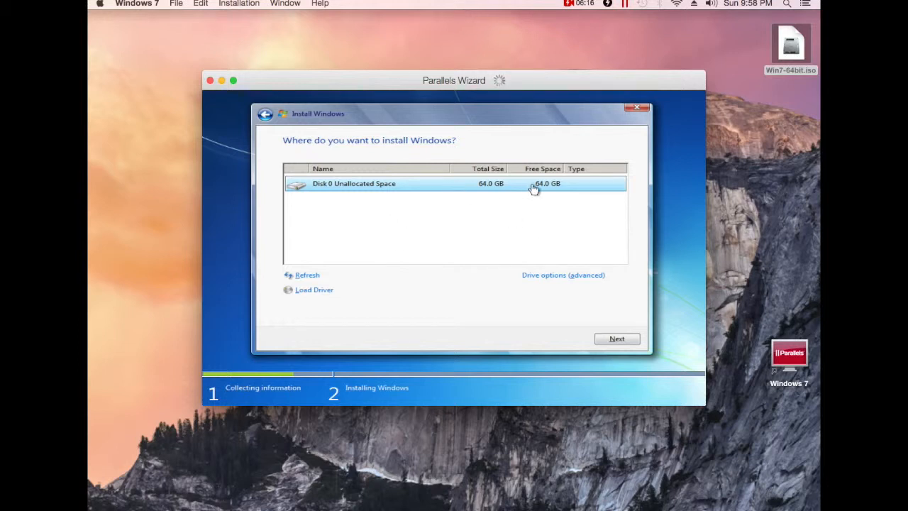
left_click(615, 338)
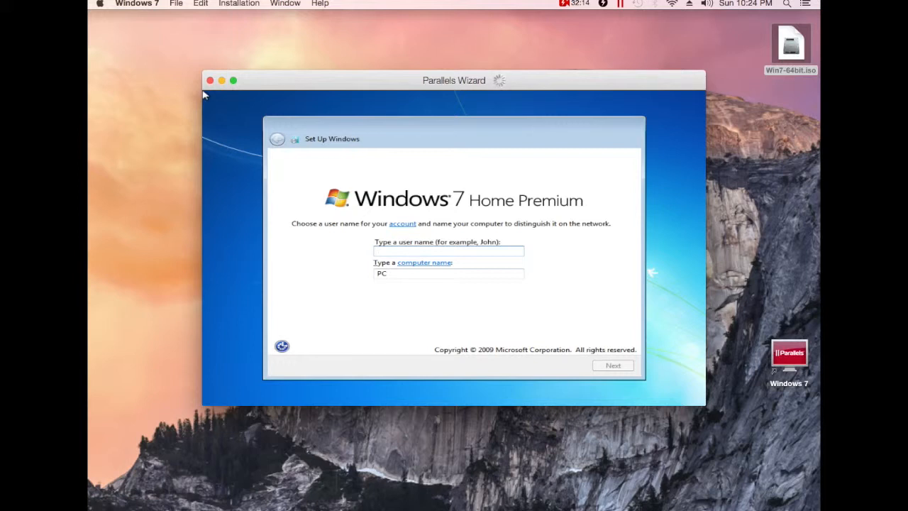
Name the user Monitor and the computer Monitor-Vmed.
type("Monitor")
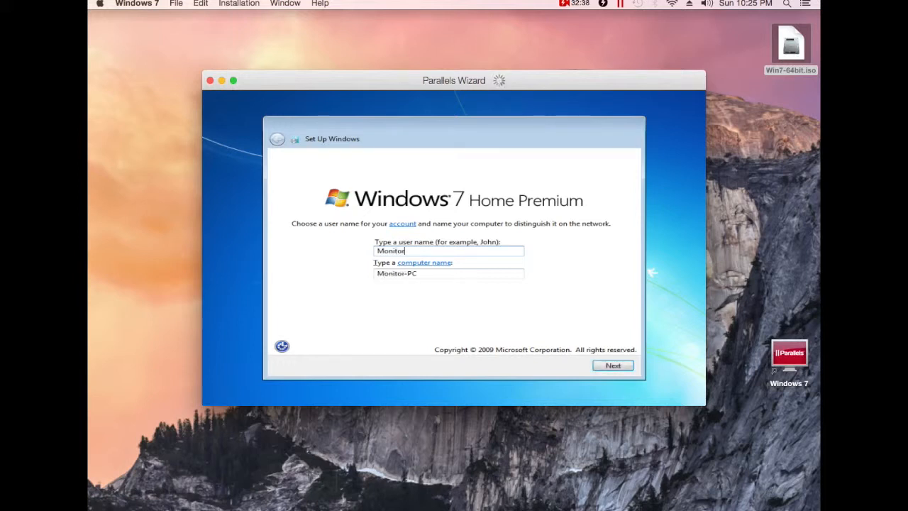
left_click(420, 273)
left_click(420, 274)
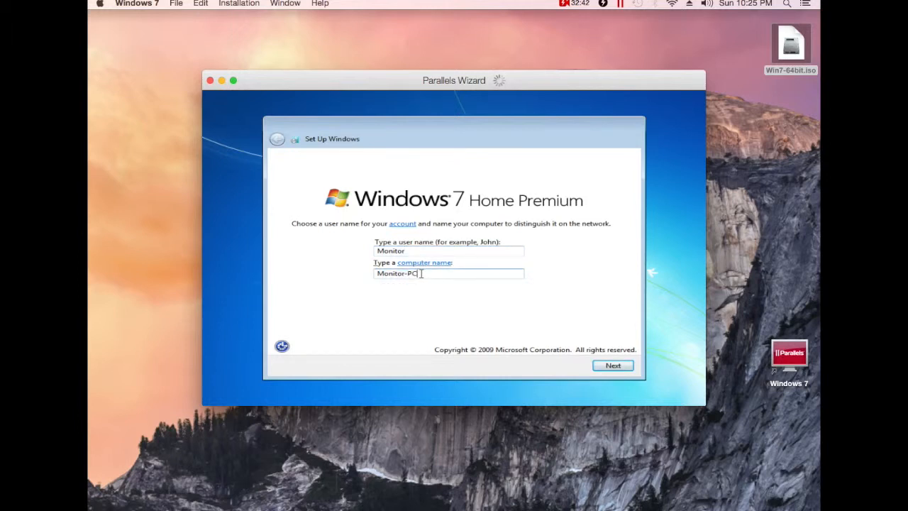
key("BackSpace")
type("Vmed")
left_click(612, 367)
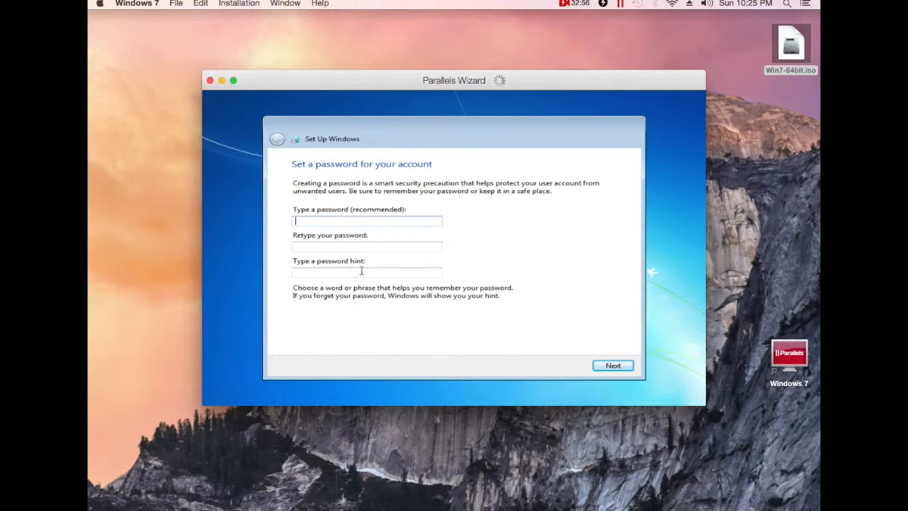
Skip the password, turn off automatic activation, and choose Ask me later for updates.
left_click(609, 368)
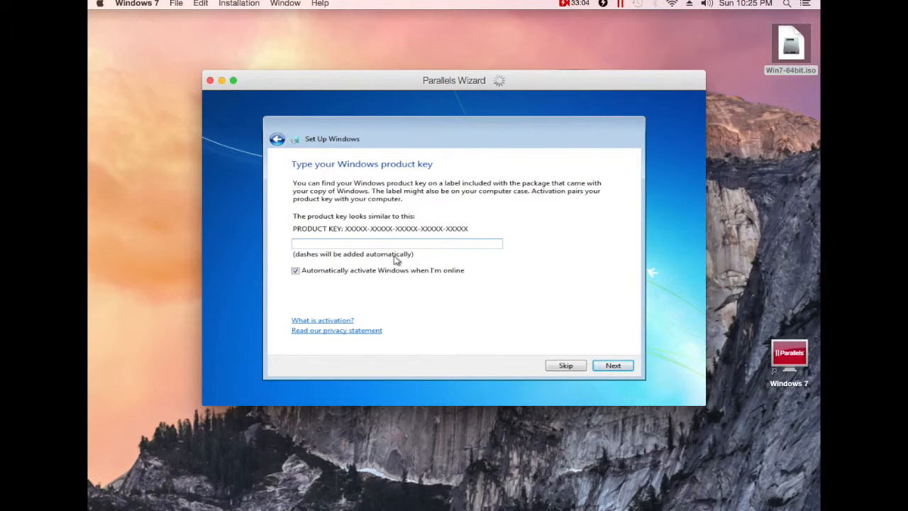
left_click(296, 271)
left_click(594, 366)
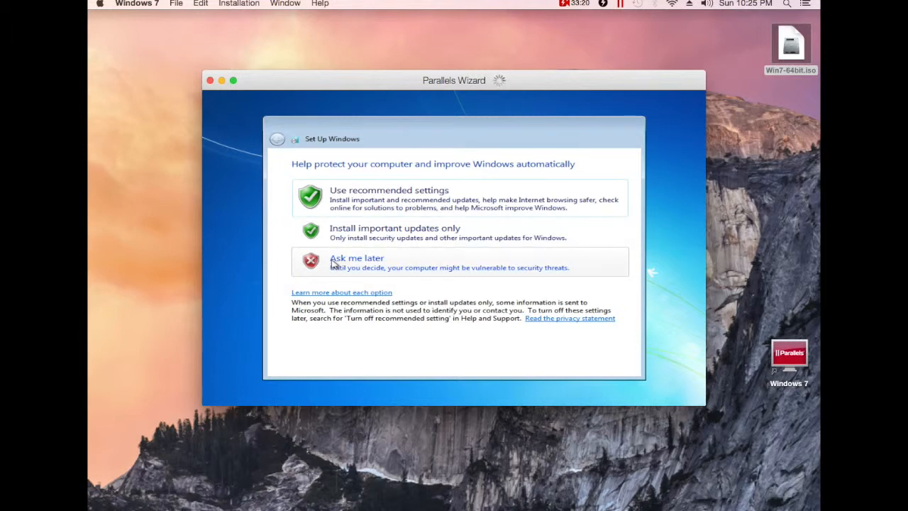
left_click(335, 264)
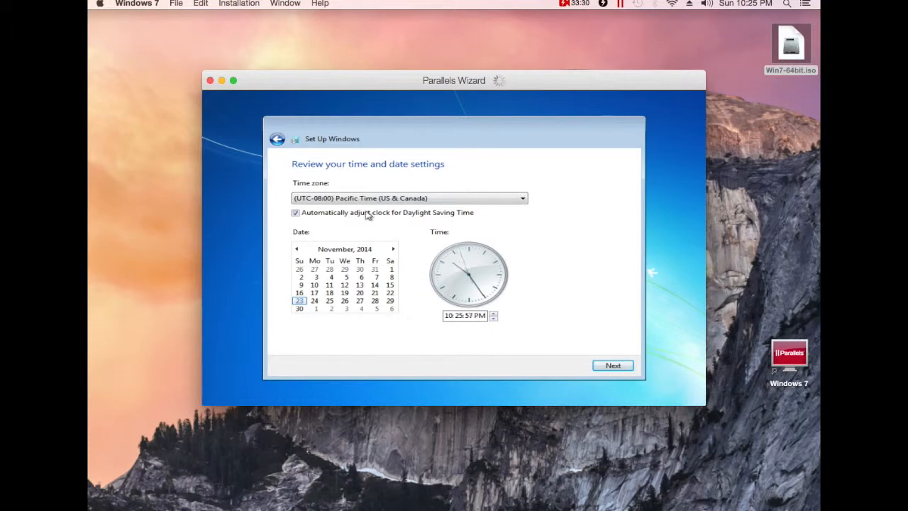
Keep the Pacific time and date settings and choose Work network as the network location.
left_click(611, 368)
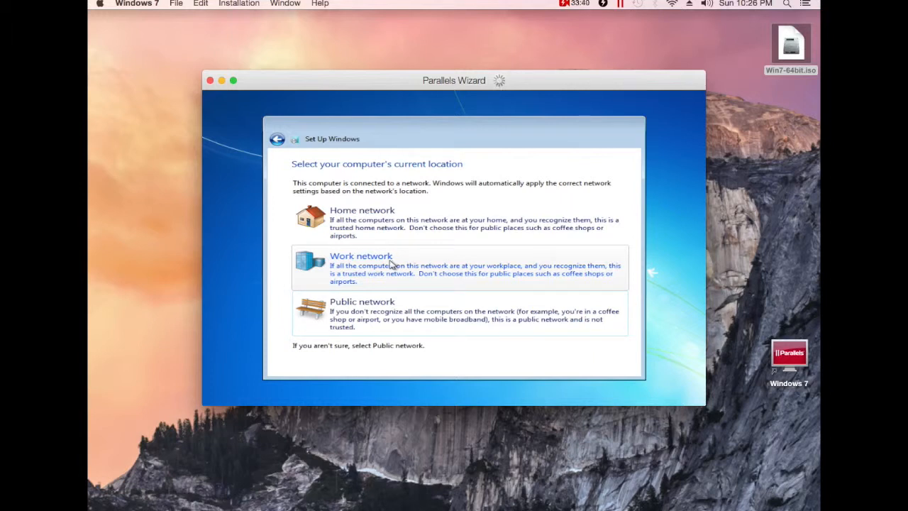
left_click(371, 265)
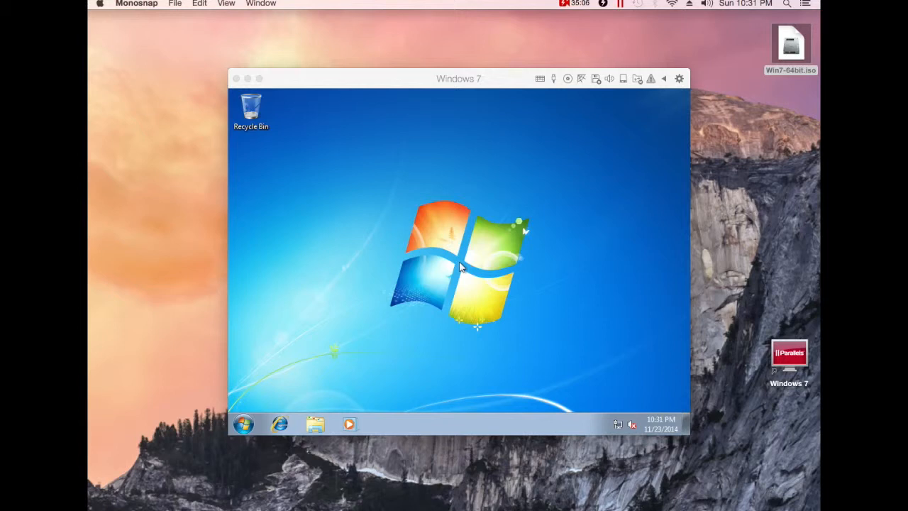
Use the title-bar warning icon's Install Parallels Tools option to connect the Tools installation disc.
left_click(484, 78)
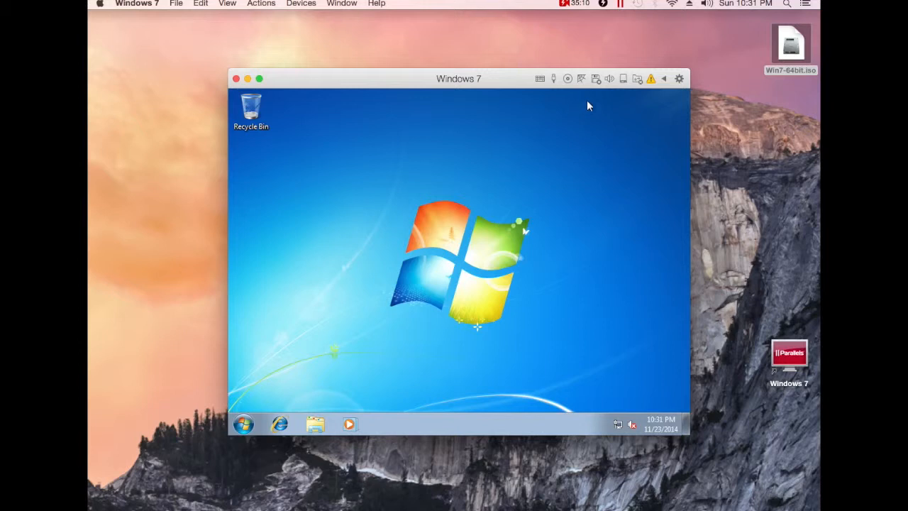
left_click(651, 79)
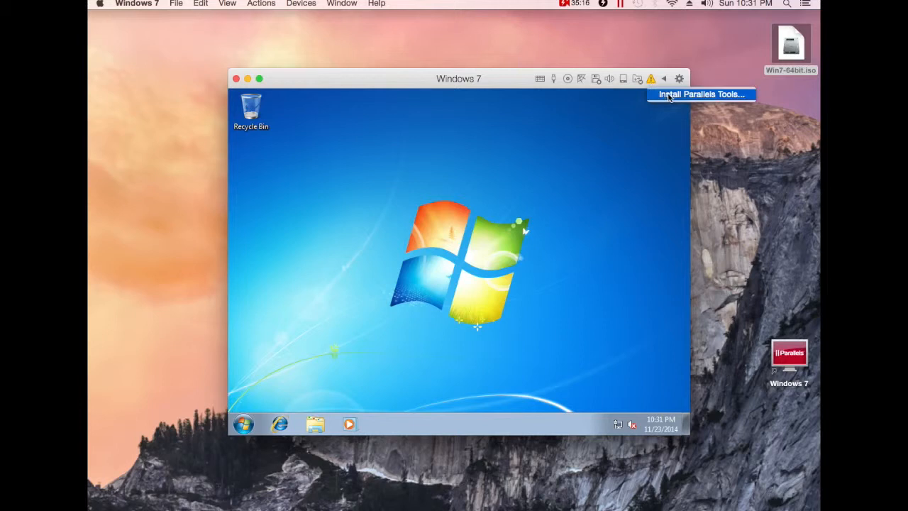
left_click(669, 95)
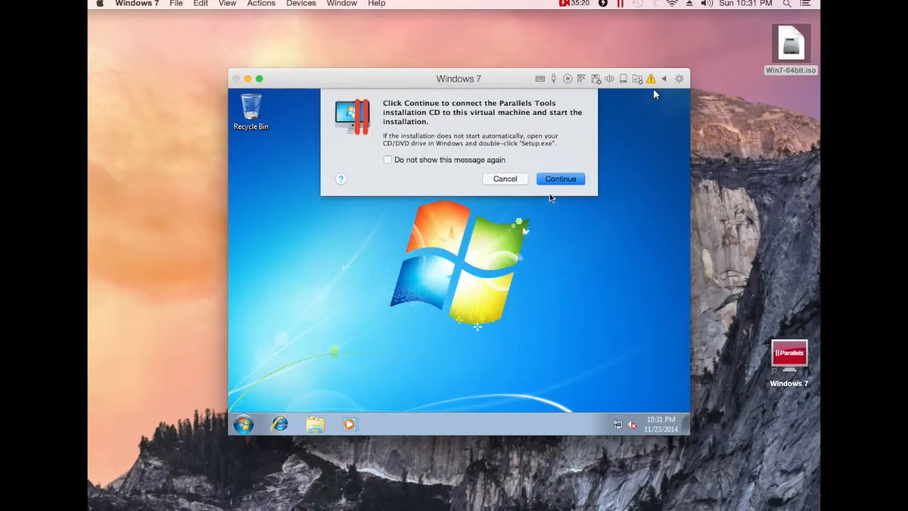
left_click(558, 181)
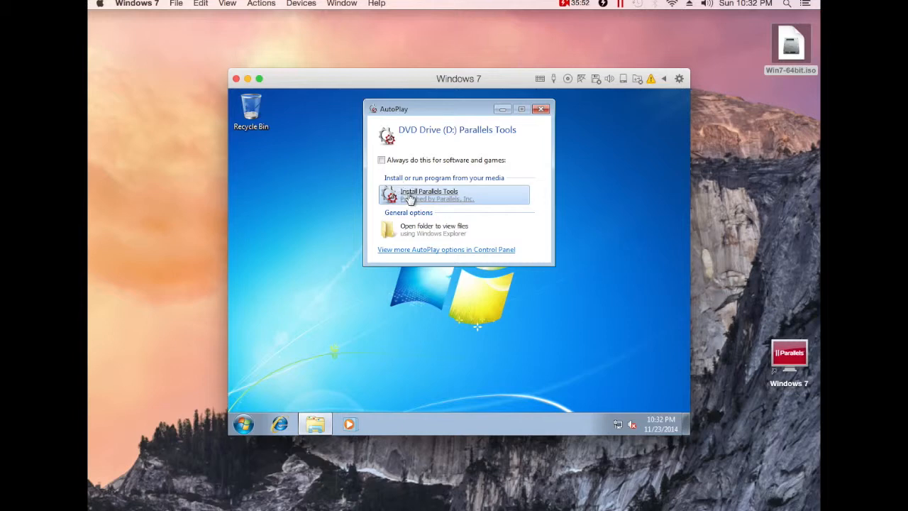
Run Install Parallels Tools from AutoPlay, approve the UAC prompt, and restart Windows when done.
left_click(410, 199)
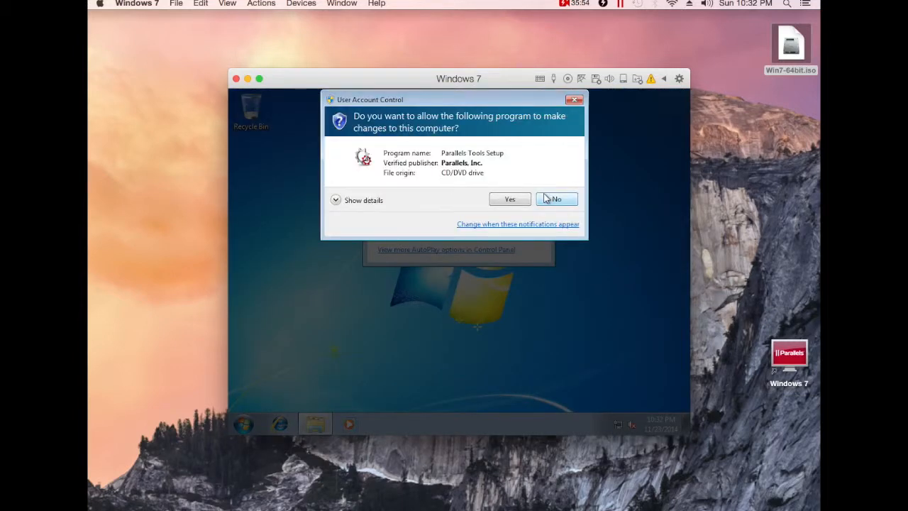
left_click(512, 199)
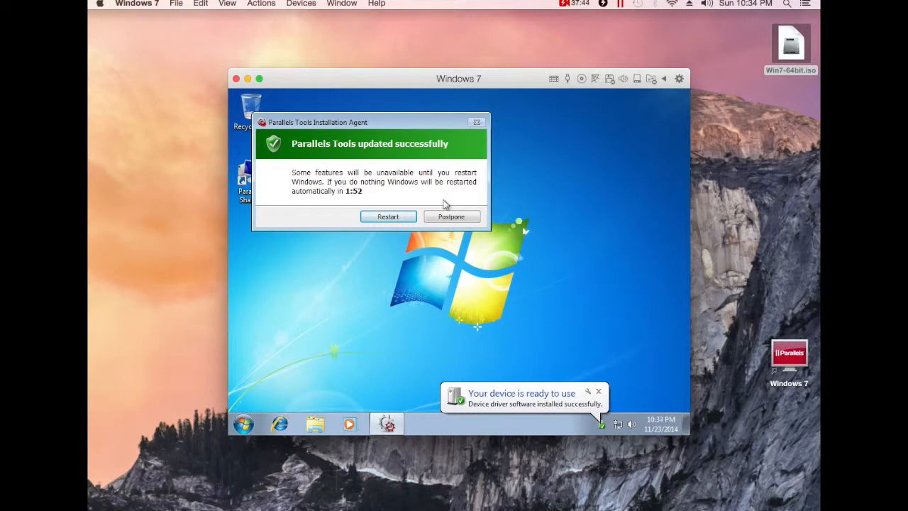
left_click(388, 217)
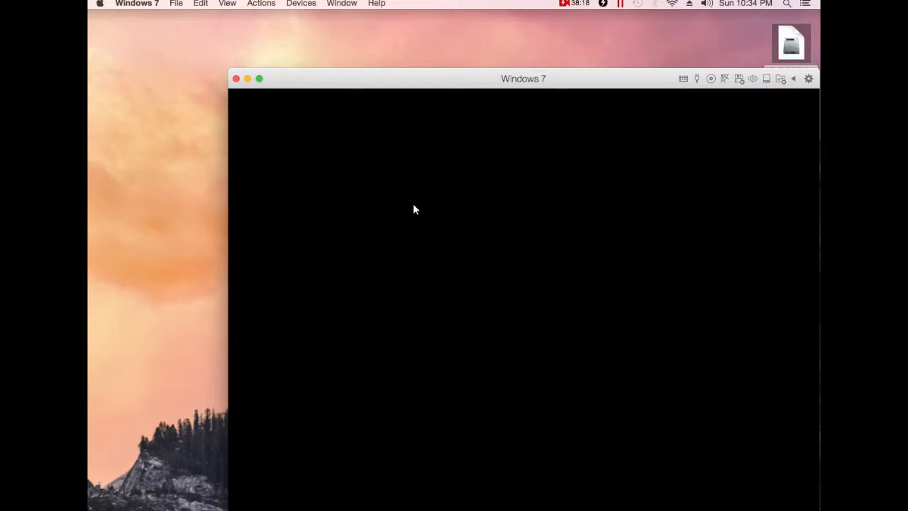
Move the Windows 7 window to the upper left and decline Coherence mode while Windows restarts.
left_click_drag(421, 84, 301, 37)
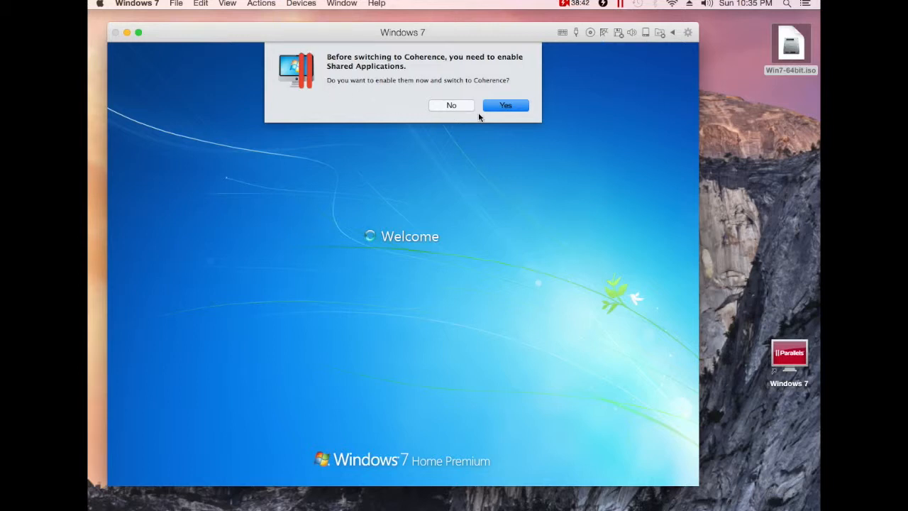
left_click(454, 107)
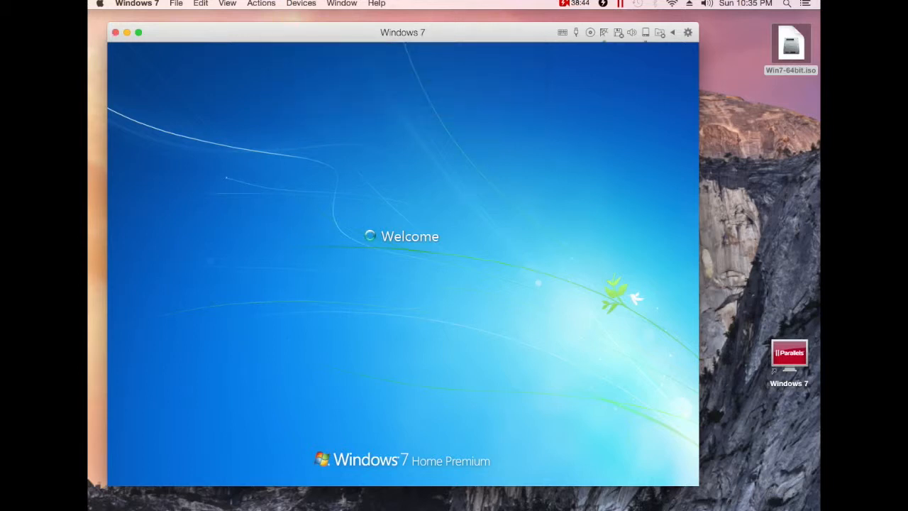
left_click(453, 110)
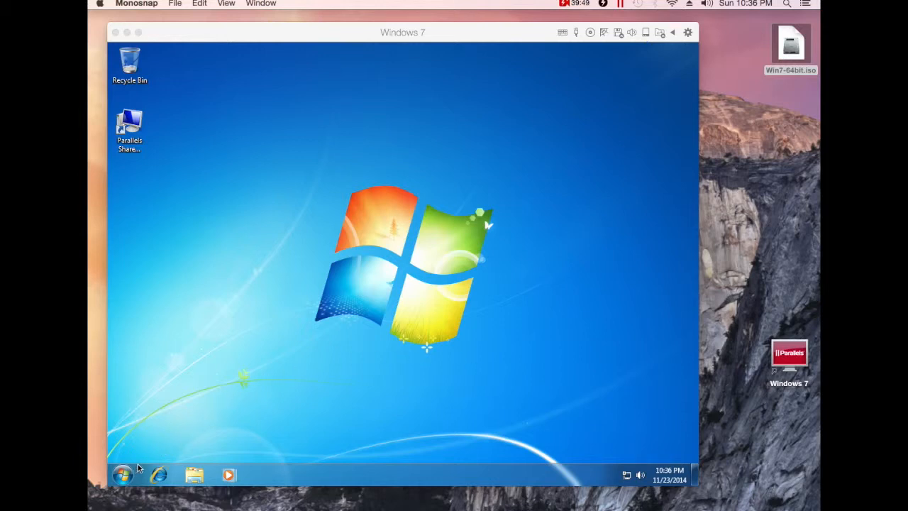
Assign the Apple Bluetooth USB Host Controller to Windows 7 instead of the Mac, then dismiss the device-ready balloon.
left_click(215, 31)
left_click(290, 4)
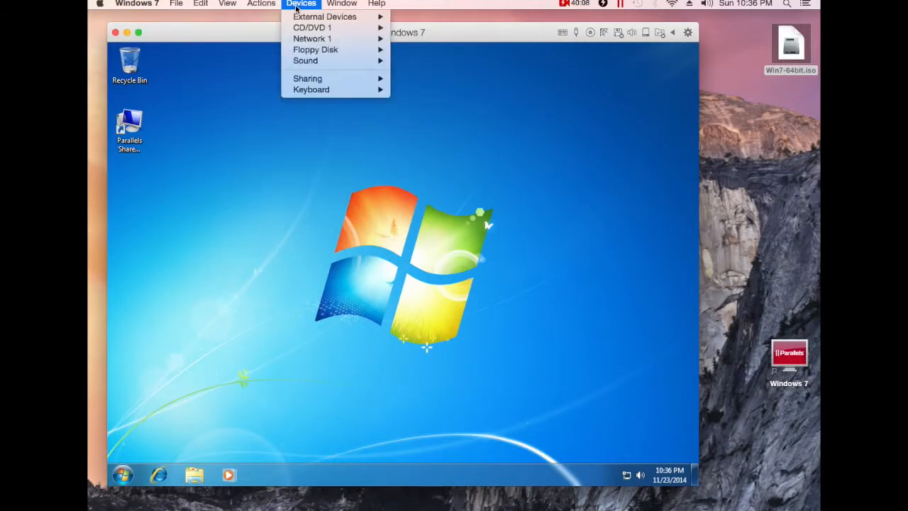
mouse_move(302, 19)
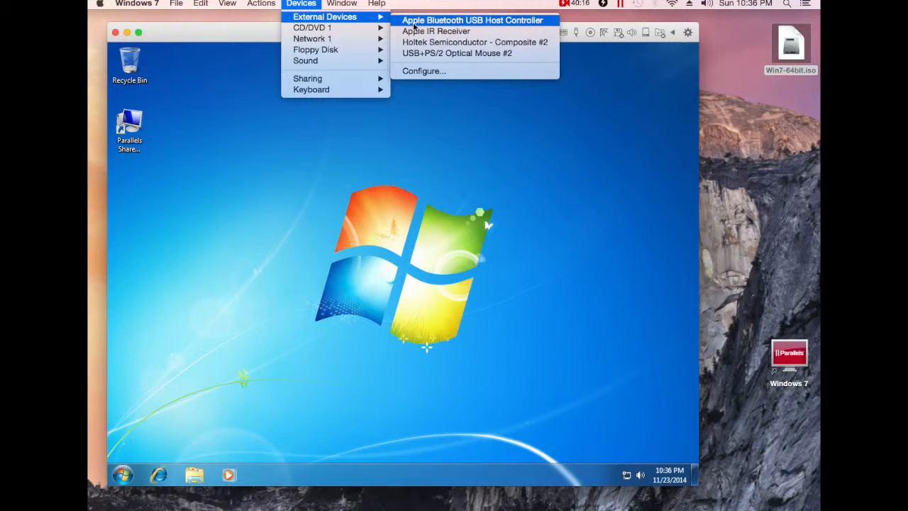
left_click(317, 5)
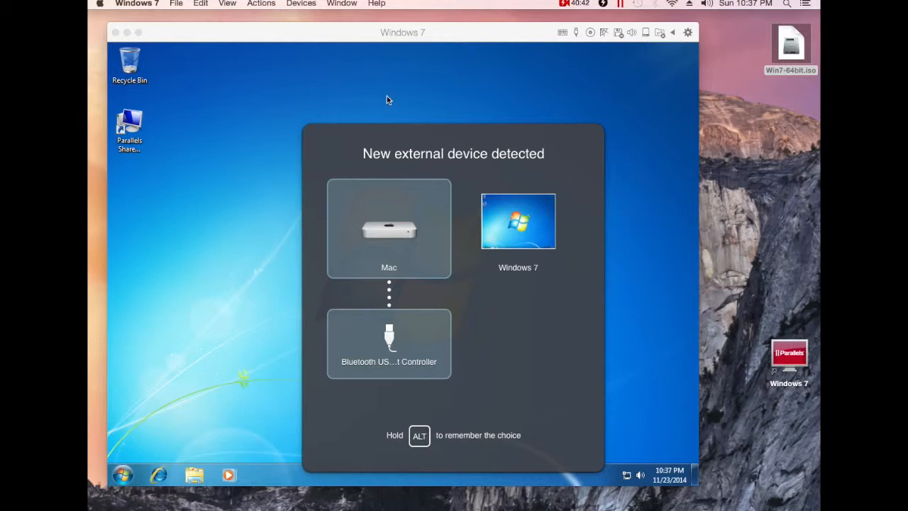
left_click(518, 223)
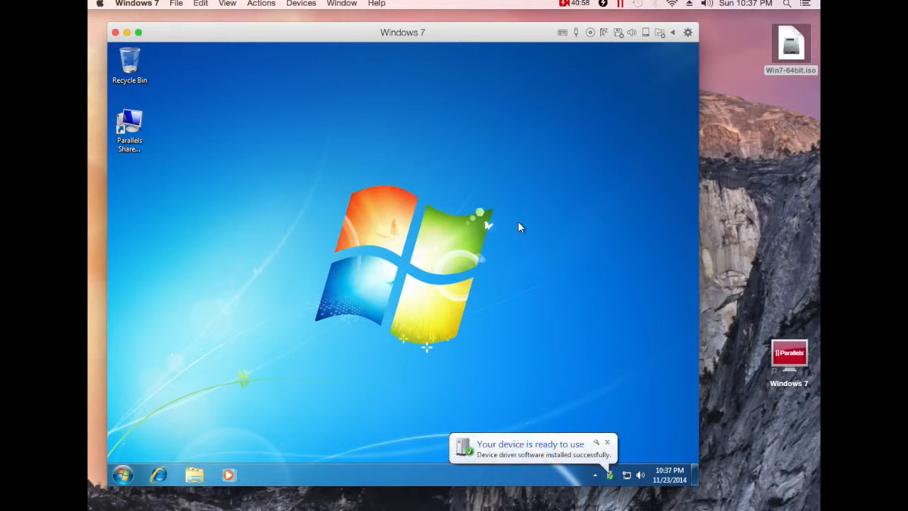
left_click(607, 442)
left_click(517, 508)
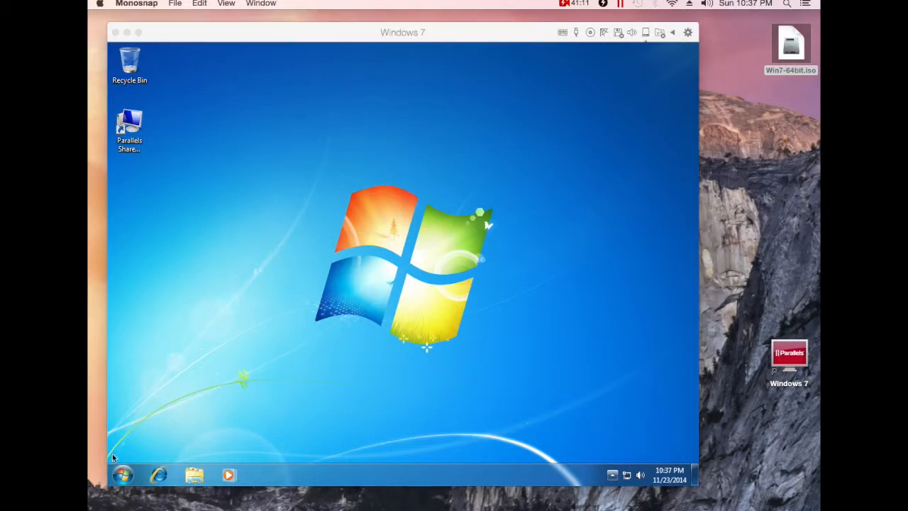
left_click(125, 474)
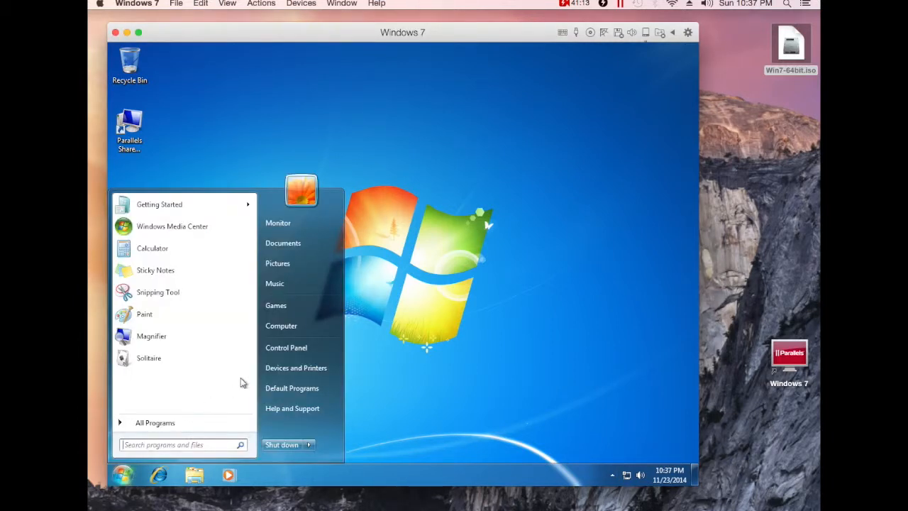
left_click(268, 370)
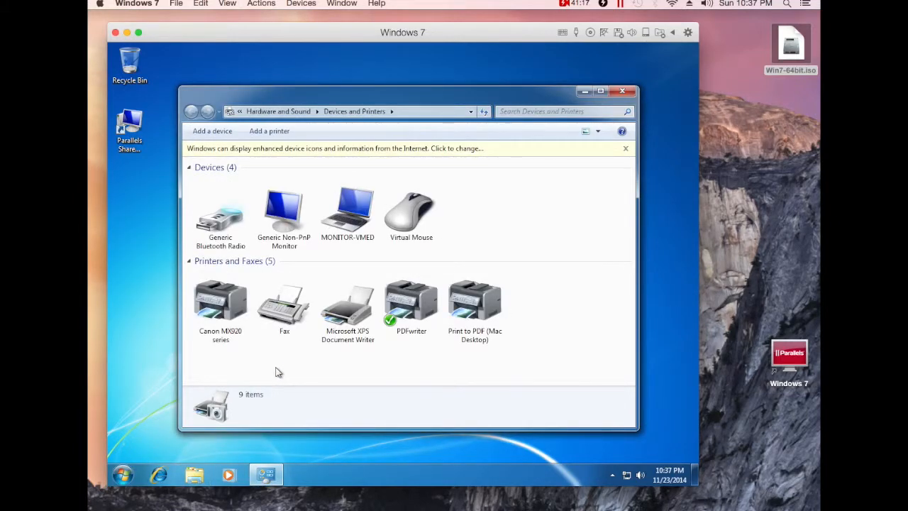
left_click(221, 227)
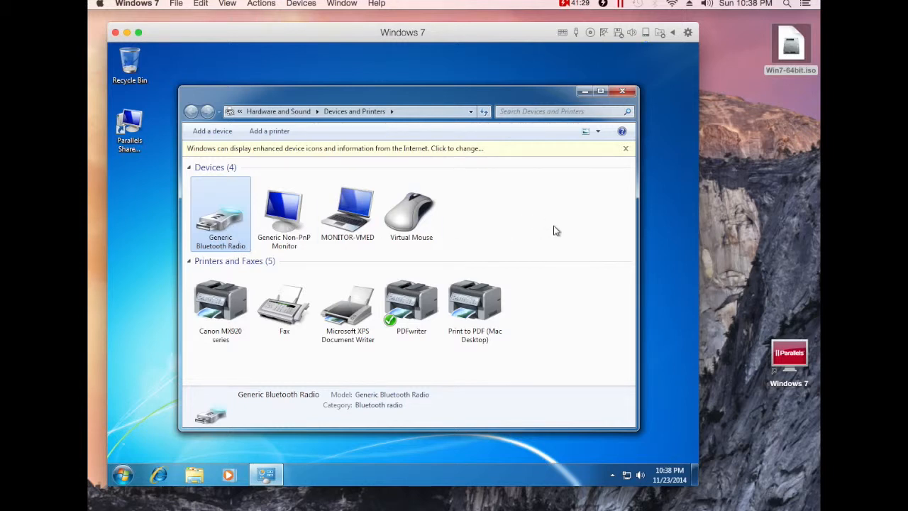
left_click(621, 91)
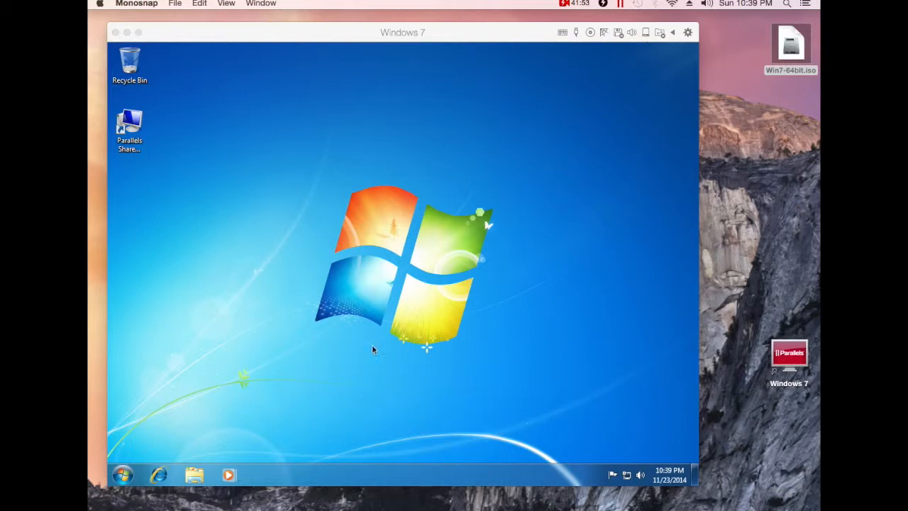
Connect the Apple Bluetooth USB Host Controller to the VM through Devices > External Devices.
left_click(328, 44)
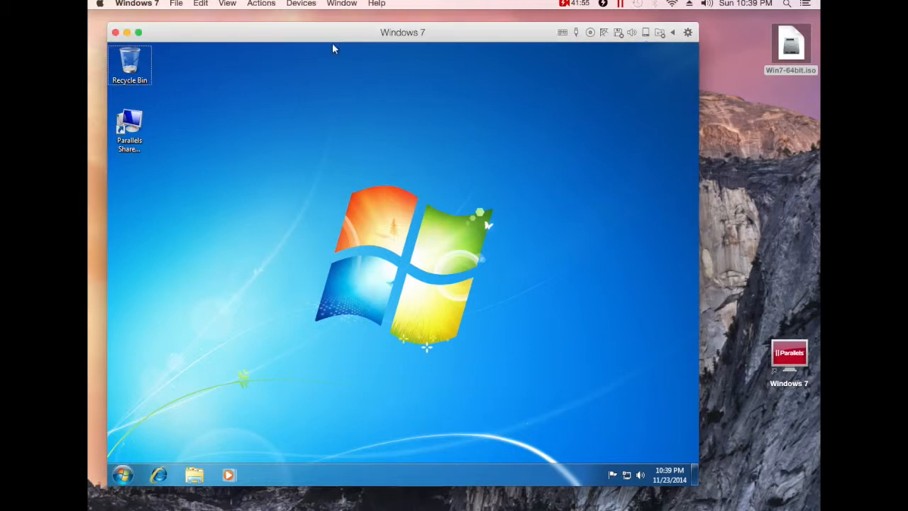
left_click(299, 4)
mouse_move(312, 18)
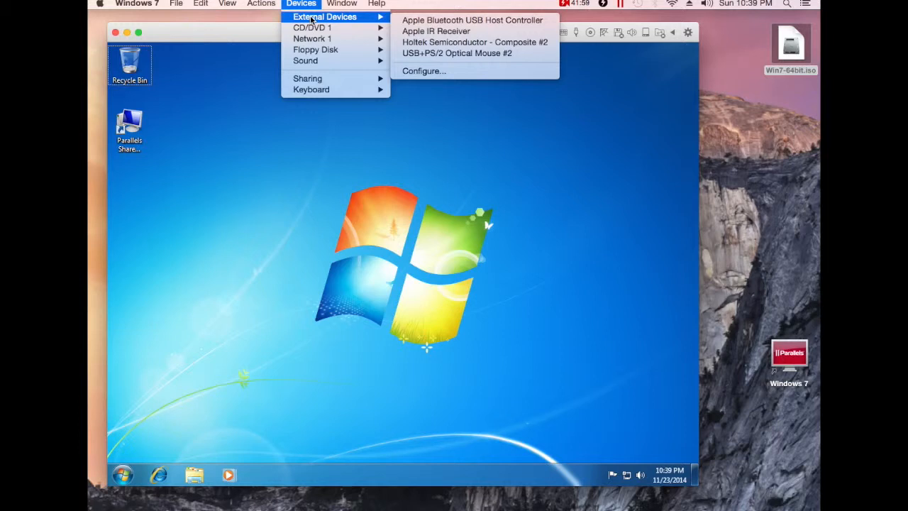
left_click(451, 23)
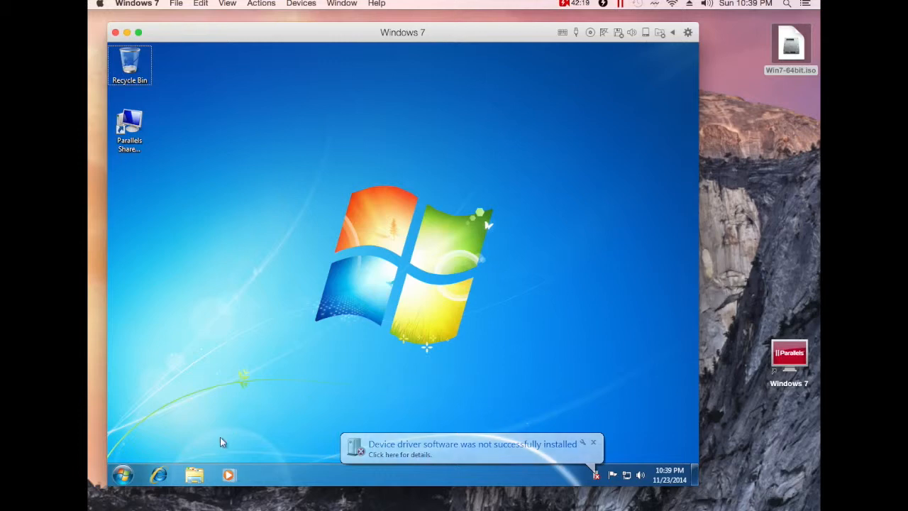
left_click(123, 476)
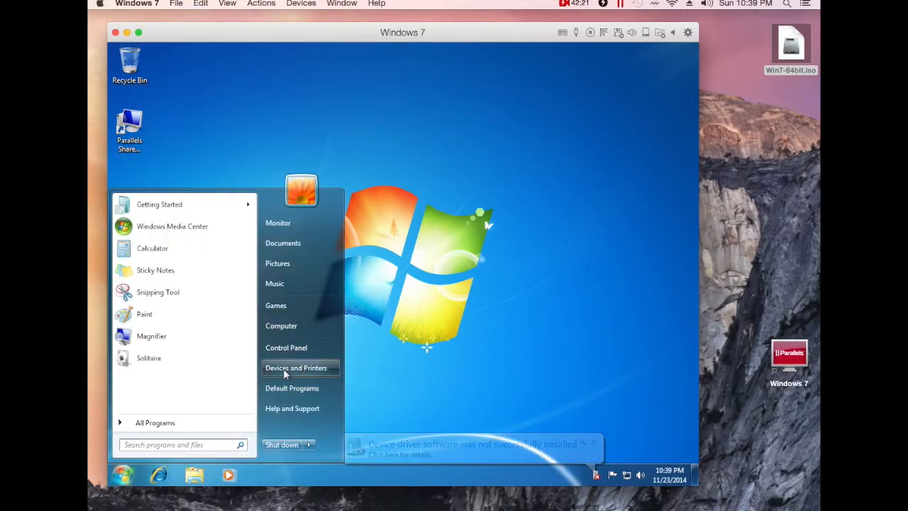
left_click(292, 370)
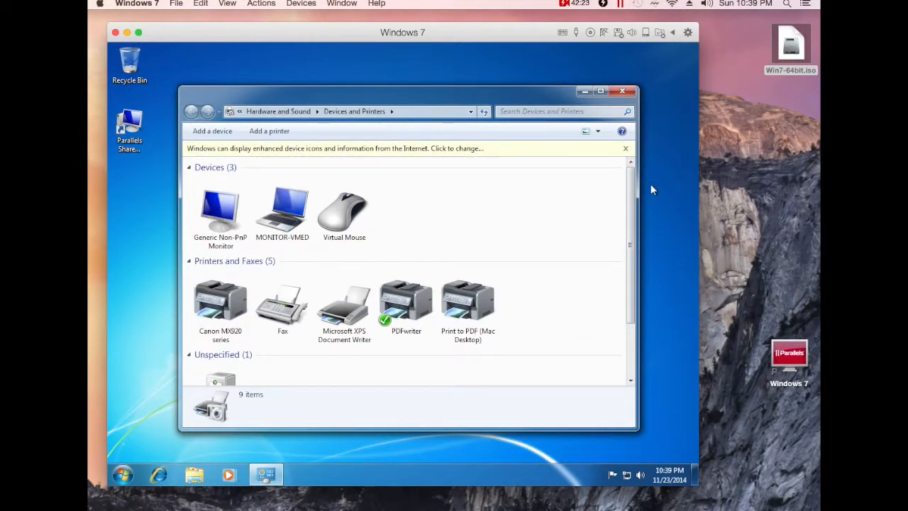
left_click(624, 149)
left_click_drag(628, 181, 624, 256)
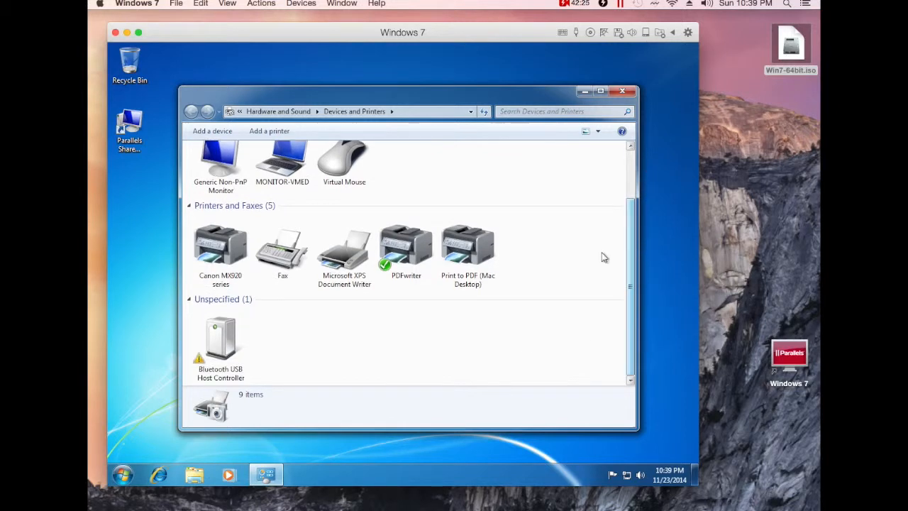
left_click(224, 376)
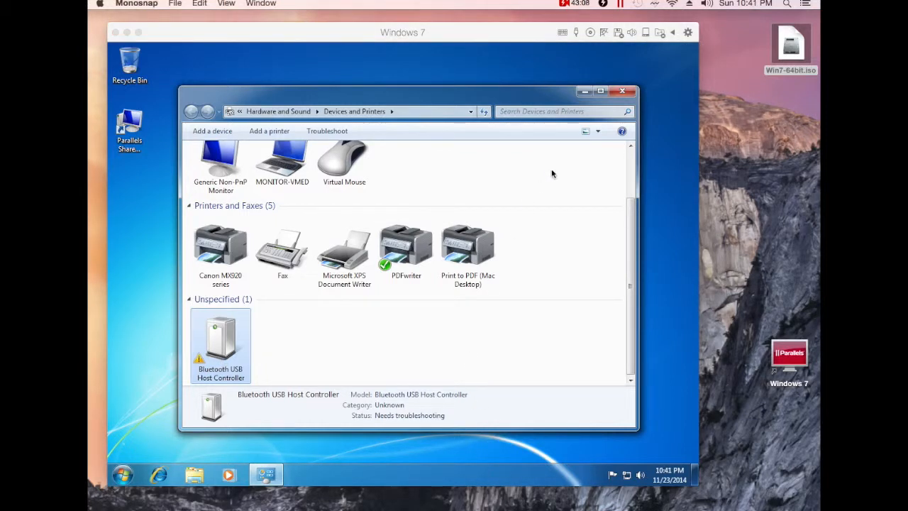
left_click(622, 90)
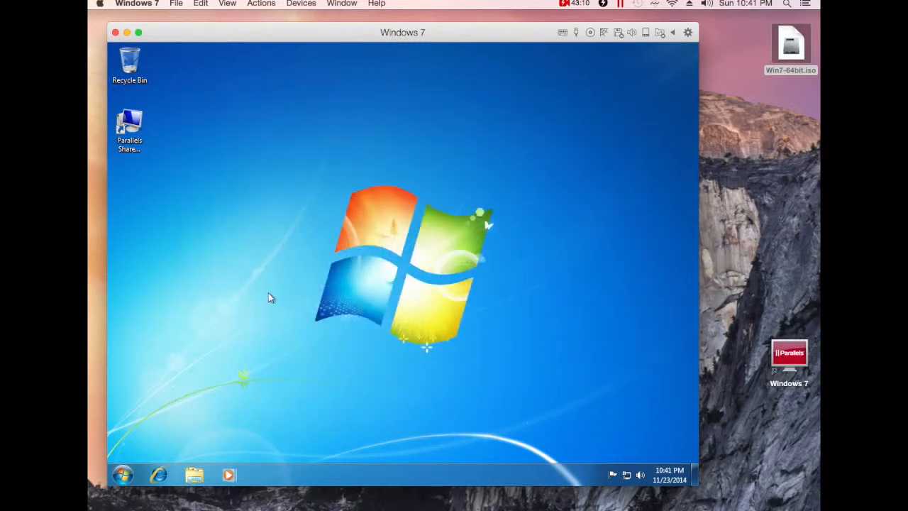
Launch Internet Explorer enlarged, stop the home page, postpone IE8 setup and close the extra tab.
left_click(158, 474)
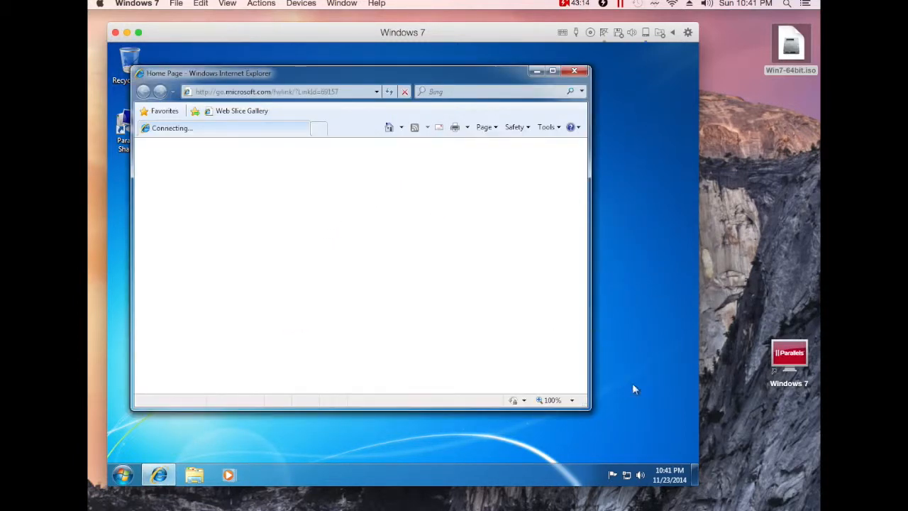
left_click_drag(589, 408, 668, 438)
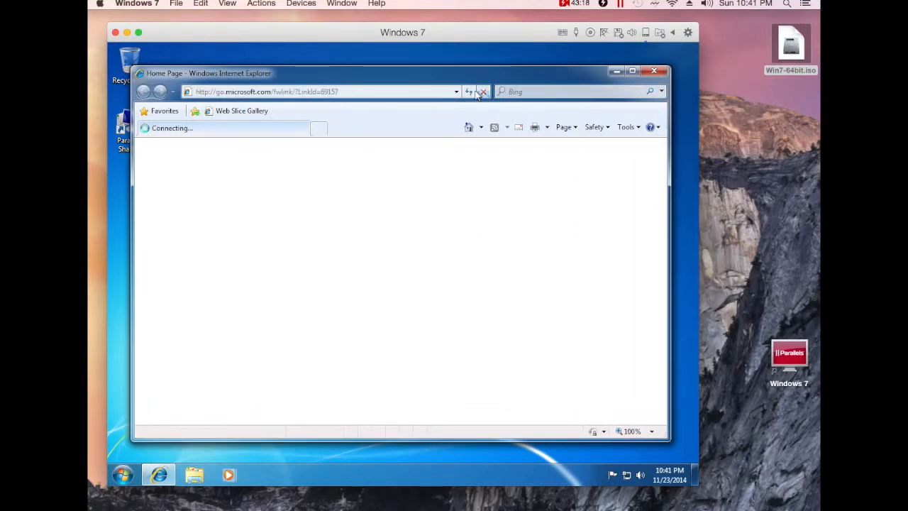
left_click(483, 92)
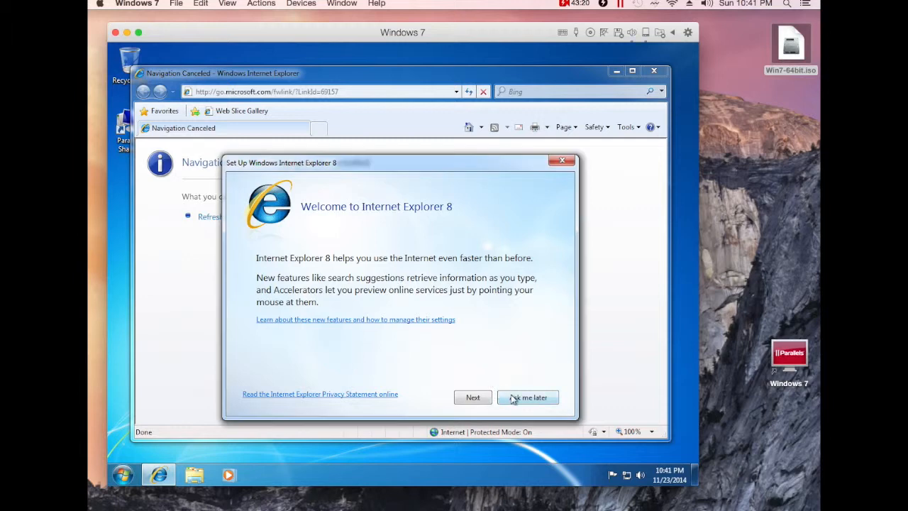
left_click(518, 396)
left_click(318, 127)
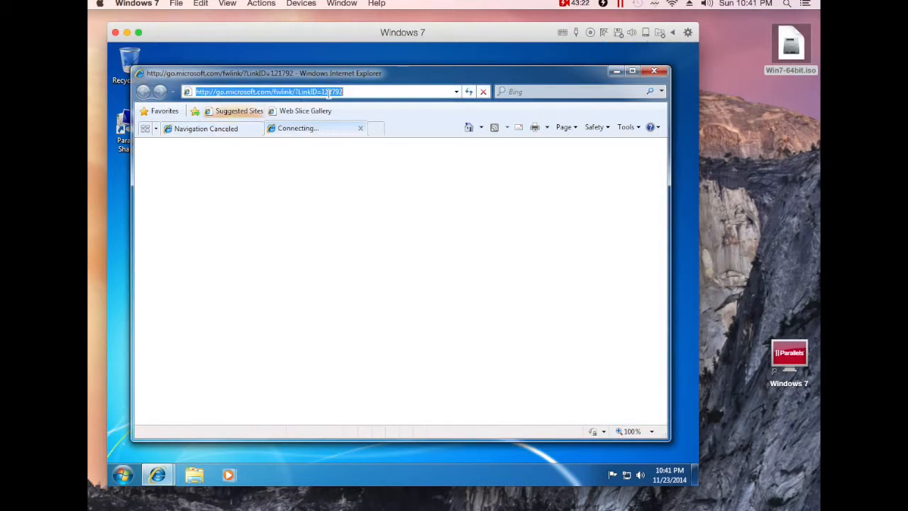
left_click(359, 129)
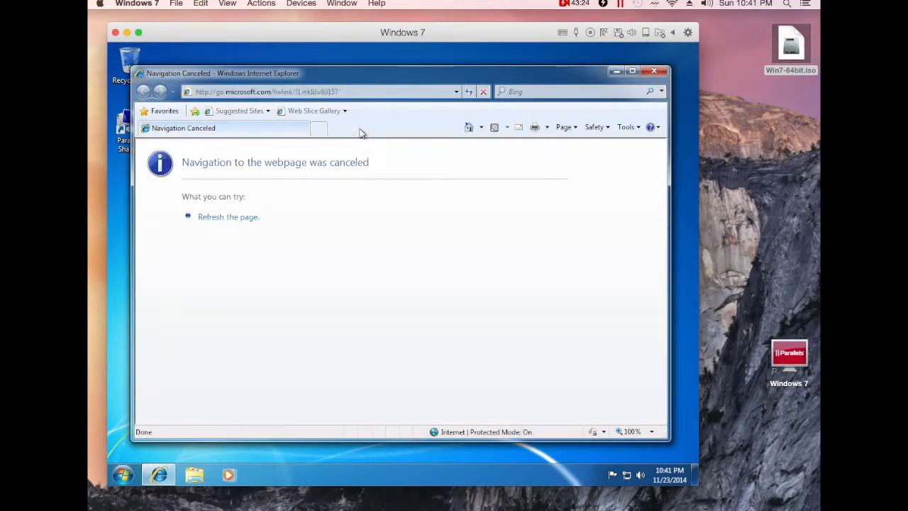
left_click(310, 92)
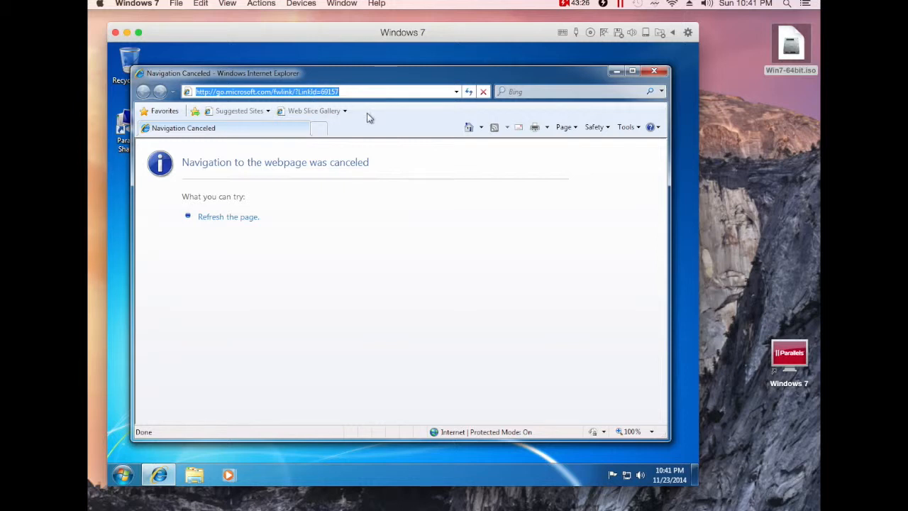
key("BackSpace")
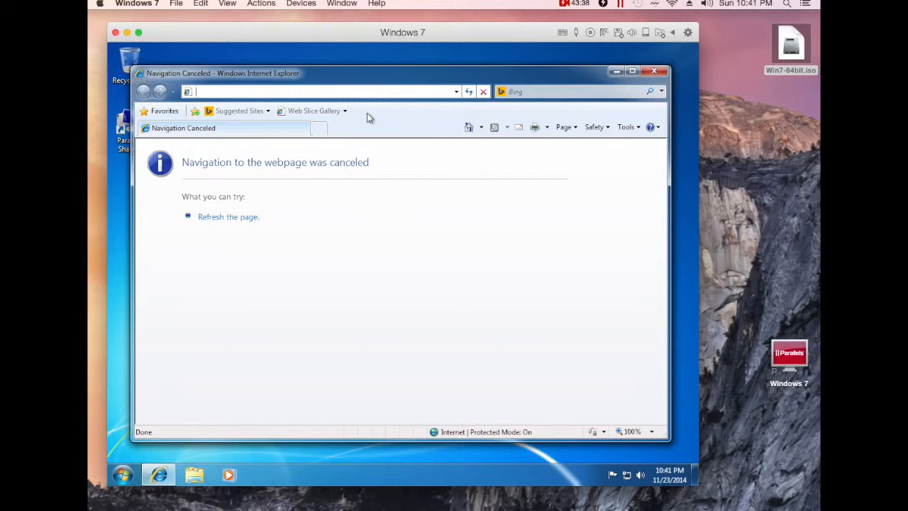
type("http://kb")
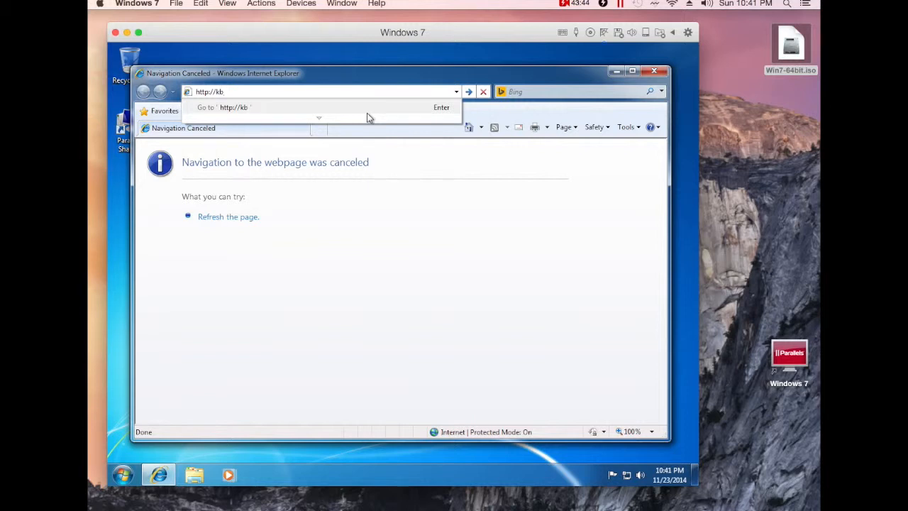
type(".parallels.com/en/")
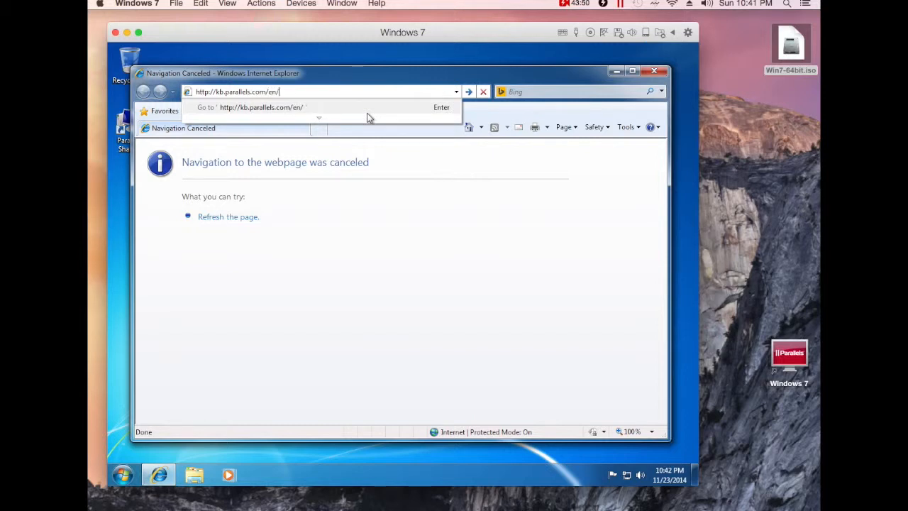
type("117550")
Load the KB 117550 article and scroll down to its Resolution section.
key("Return")
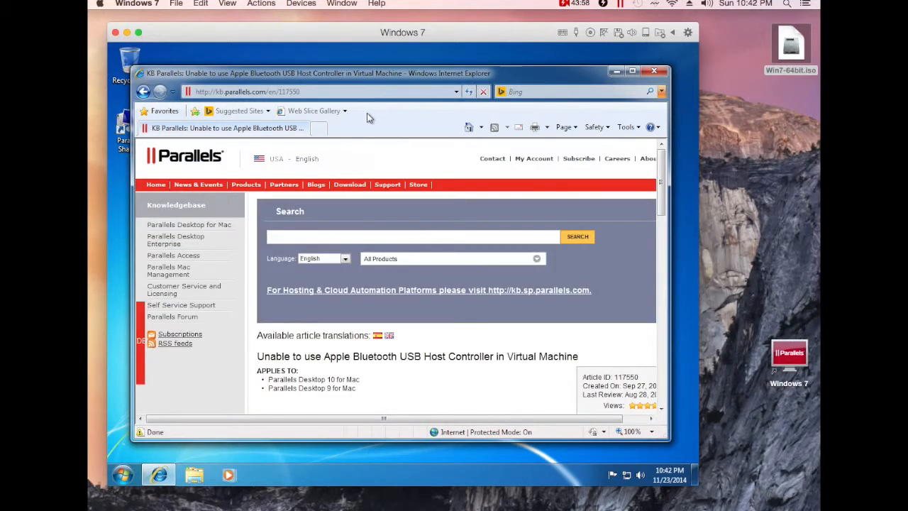
left_click_drag(658, 172, 661, 253)
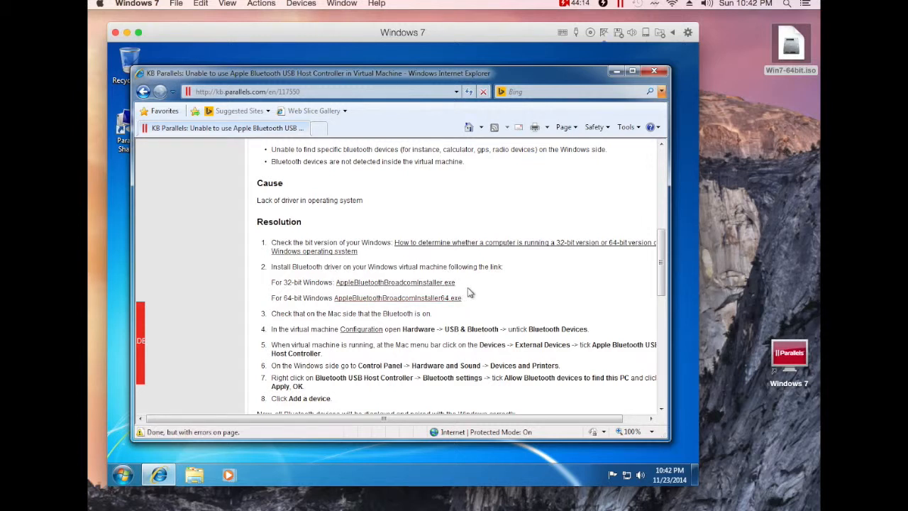
left_click(124, 475)
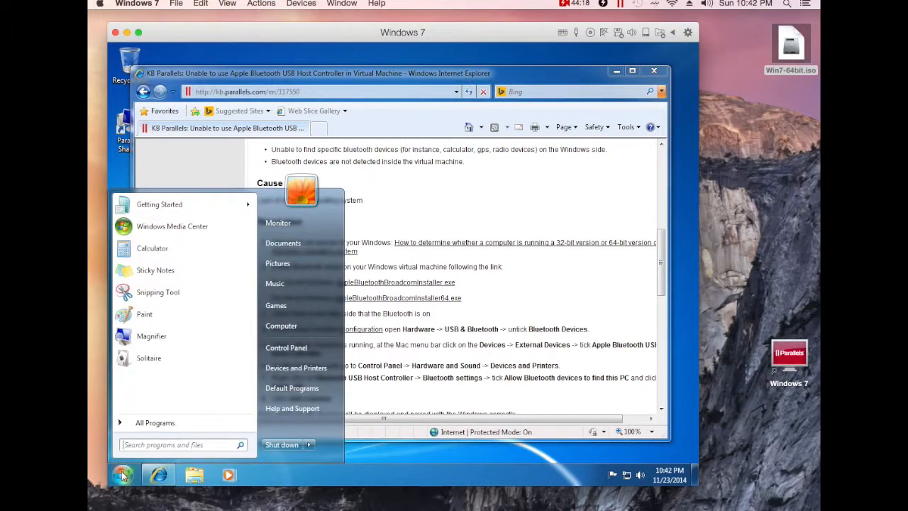
right_click(287, 332)
left_click(323, 427)
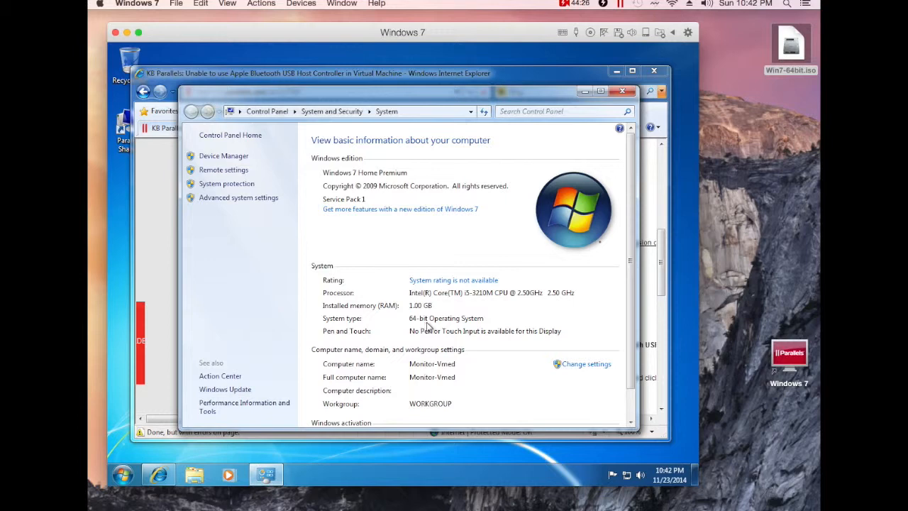
left_click(622, 90)
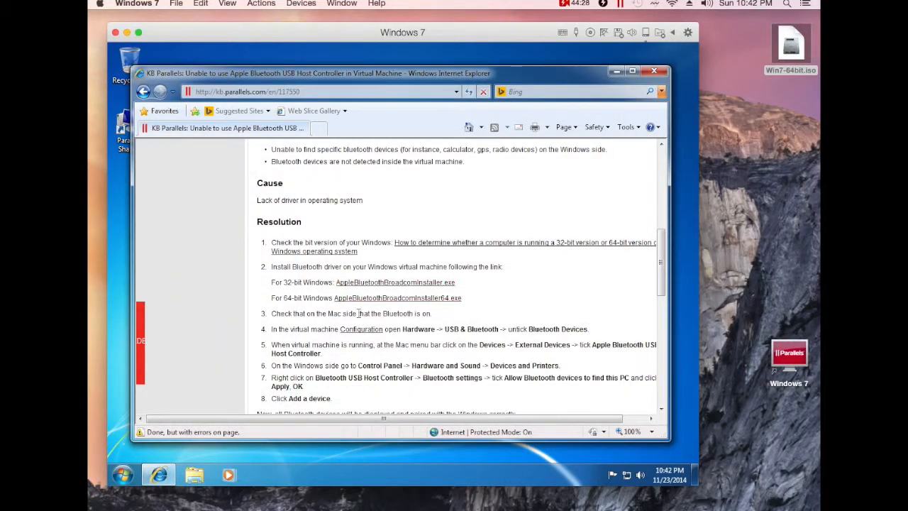
Download and run the 64-bit Bluetooth driver installer, allowing it to make changes.
left_click(364, 305)
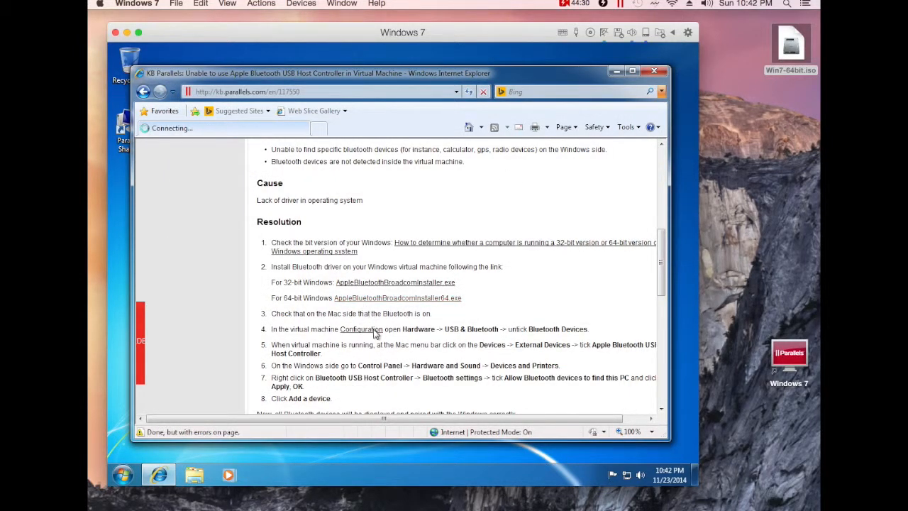
left_click(386, 265)
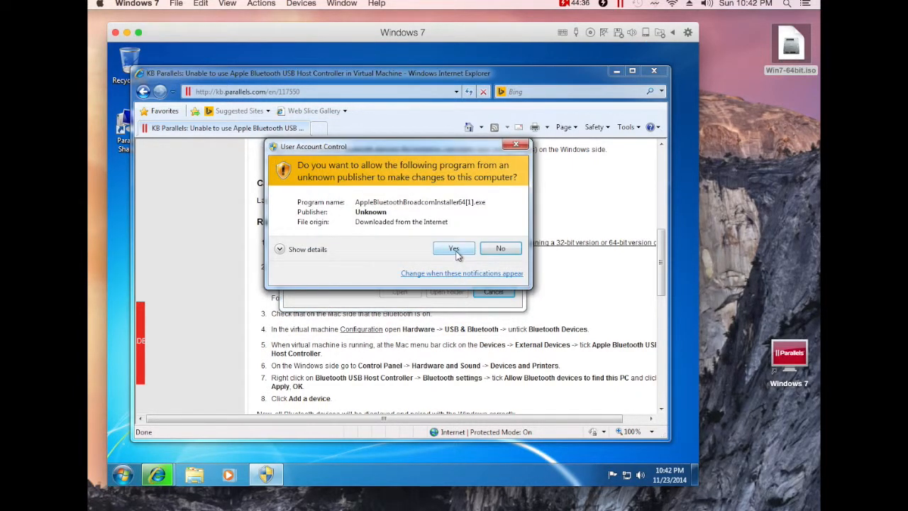
left_click(456, 253)
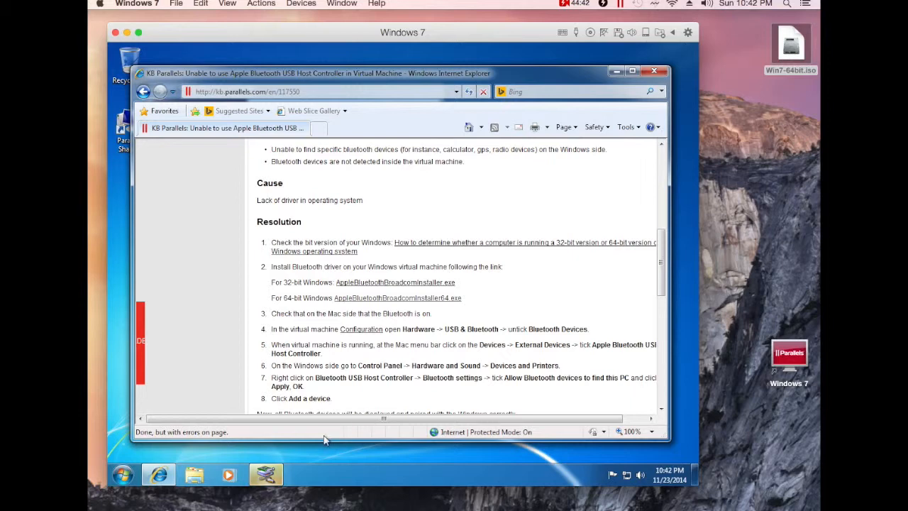
Complete the driver installation wizard accepting the Apple licence, then close Internet Explorer.
left_click(282, 473)
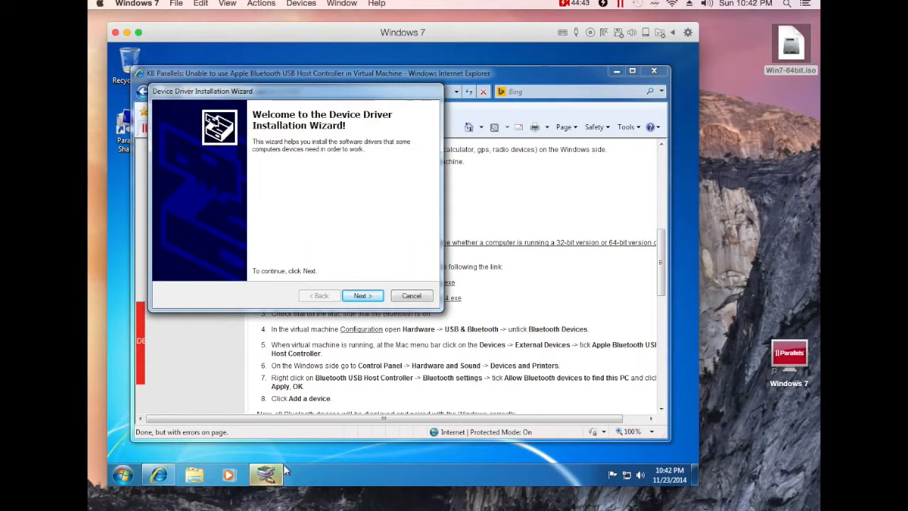
left_click(359, 297)
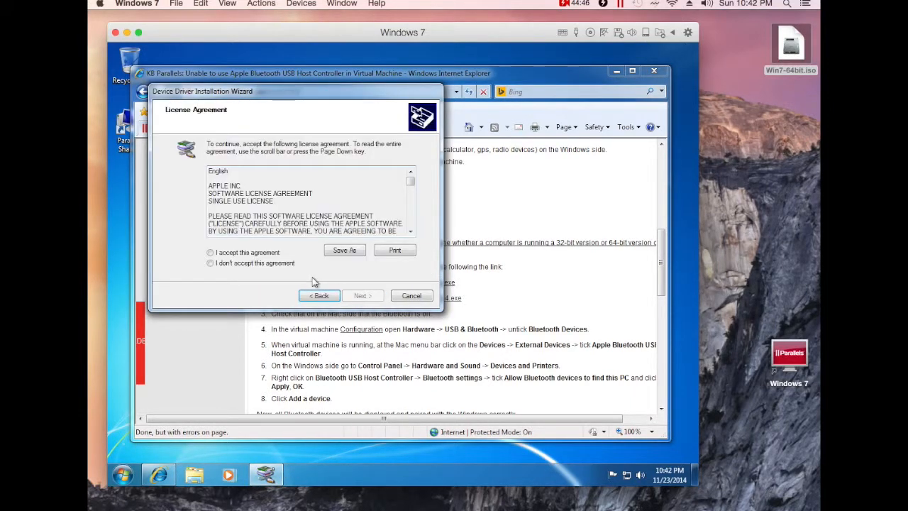
left_click(210, 253)
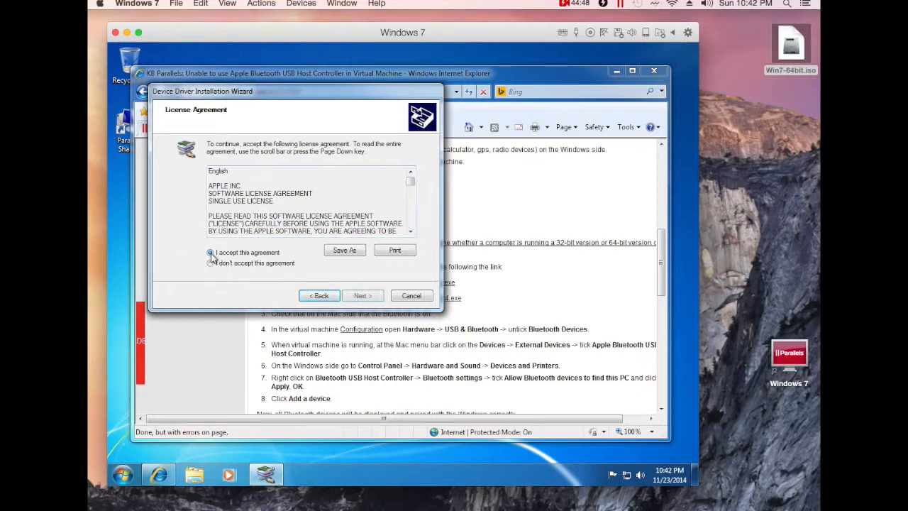
left_click(359, 297)
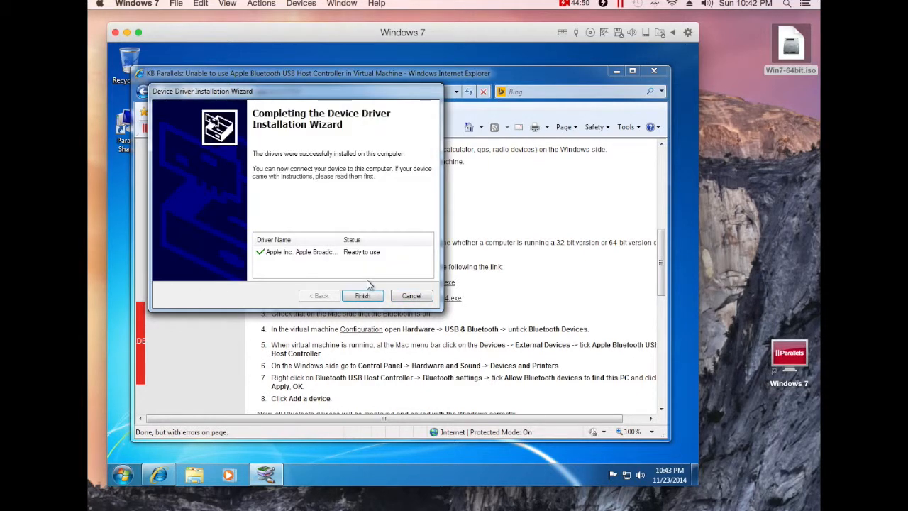
left_click(363, 295)
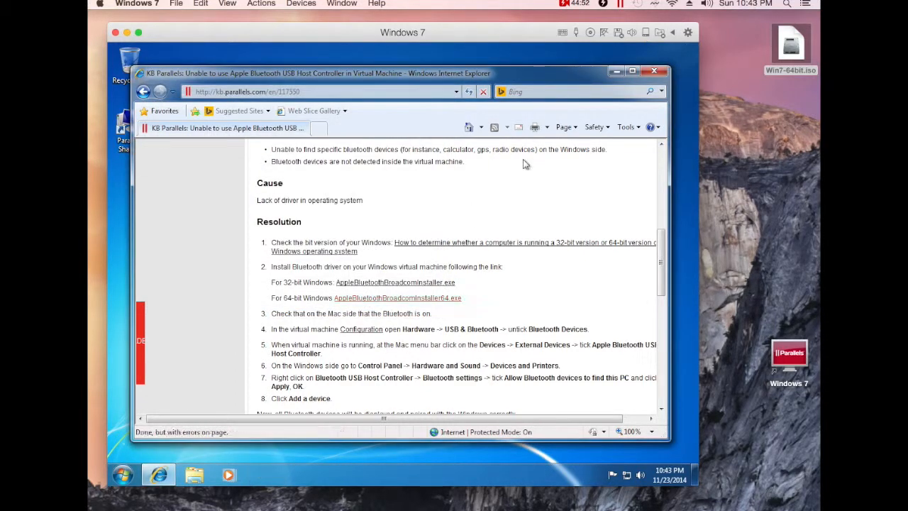
left_click(652, 71)
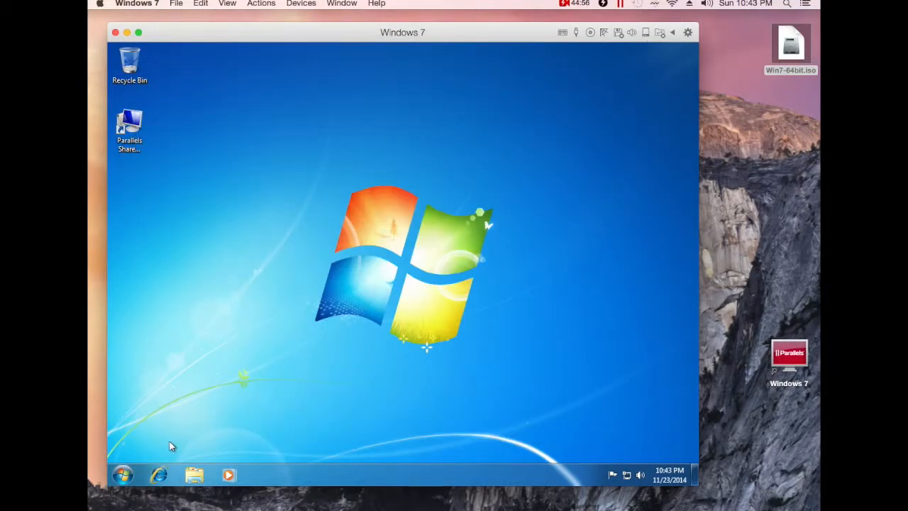
Open the Bluetooth USB Host Controller's properties from Start > Devices and Printers.
left_click(132, 474)
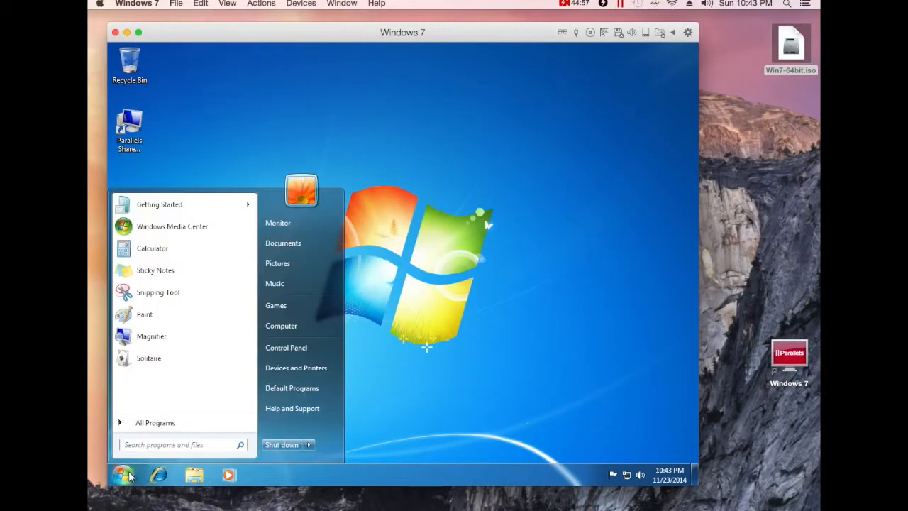
left_click(288, 370)
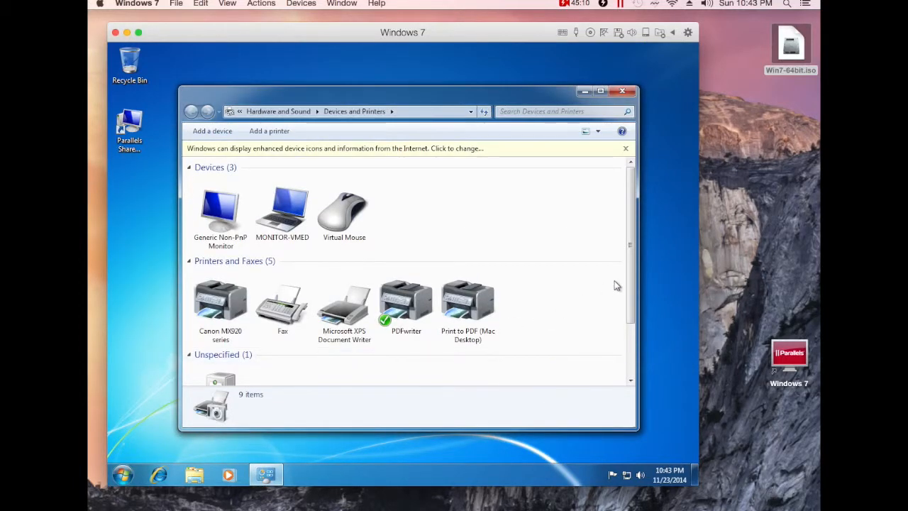
scroll(616, 283, "down", 3)
right_click(221, 358)
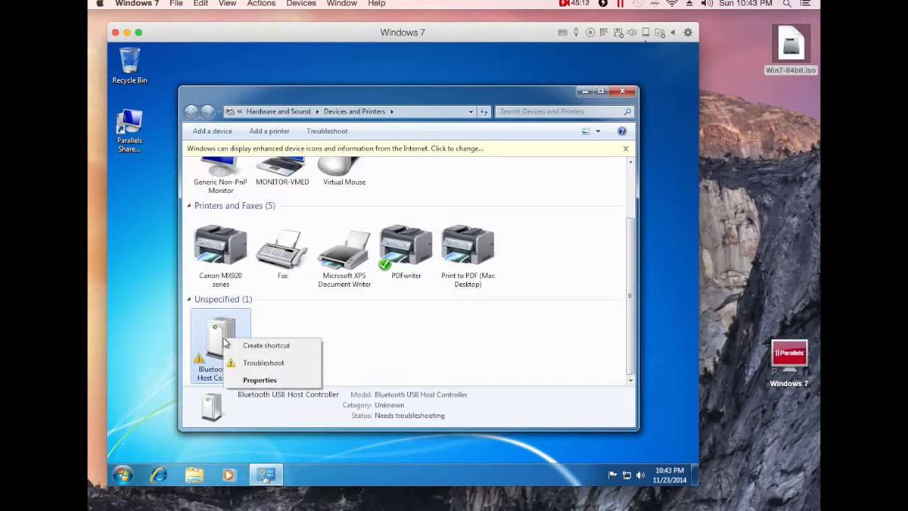
left_click(248, 381)
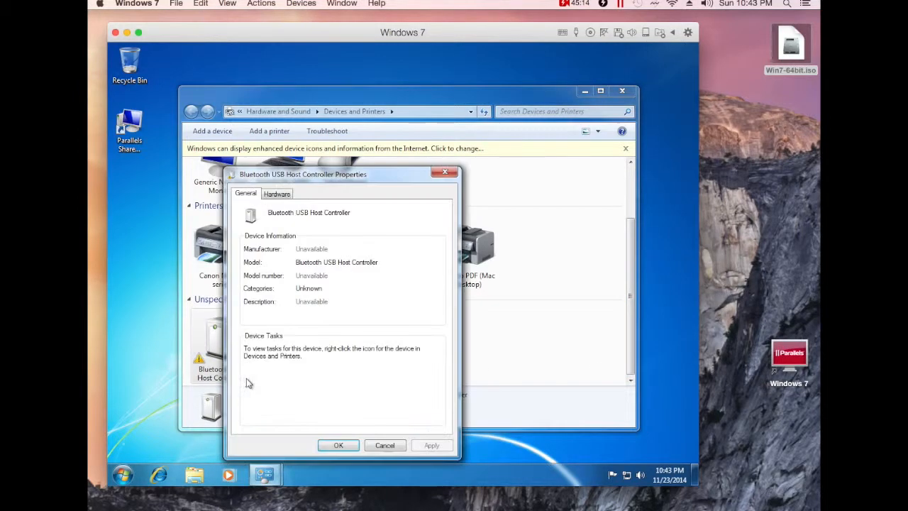
Open the controller function's properties from the Hardware tab and unlock Change settings.
left_click(268, 199)
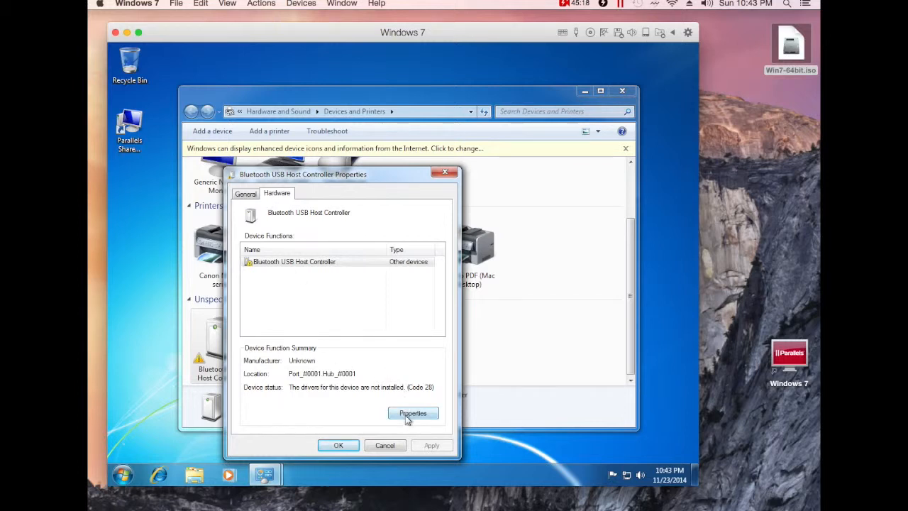
left_click(274, 270)
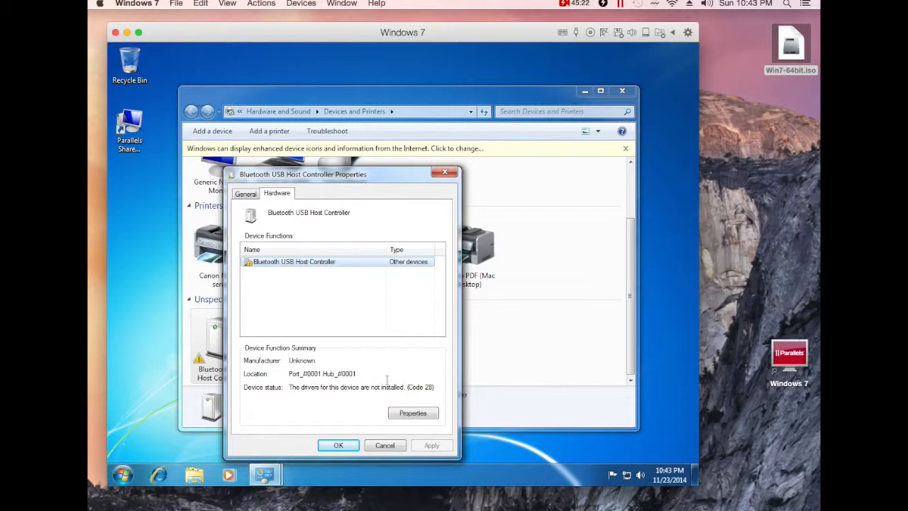
left_click(401, 415)
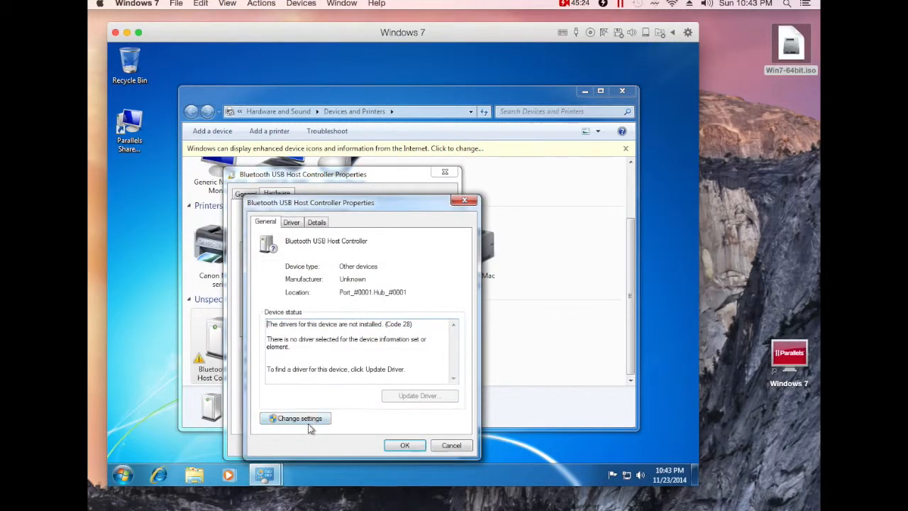
left_click(295, 419)
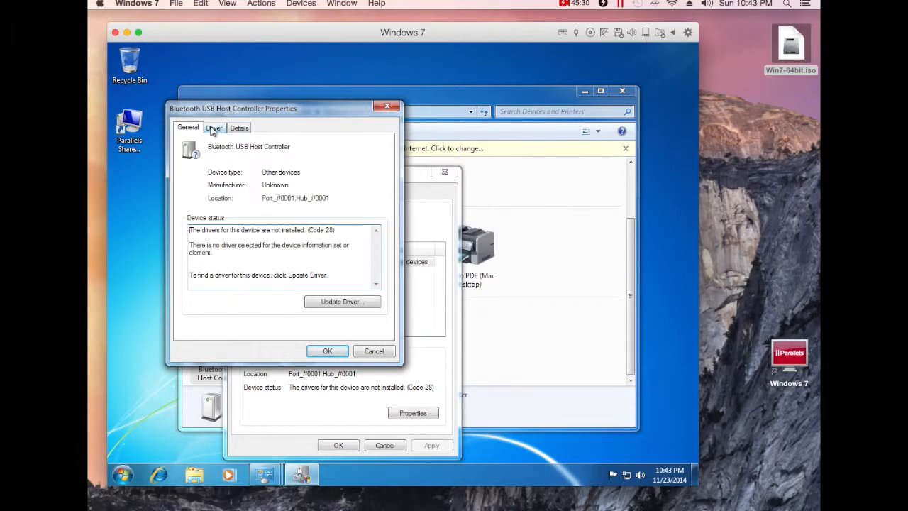
Manually pick Bluetooth Radios as the host controller's device type in the Update Driver wizard.
left_click(324, 303)
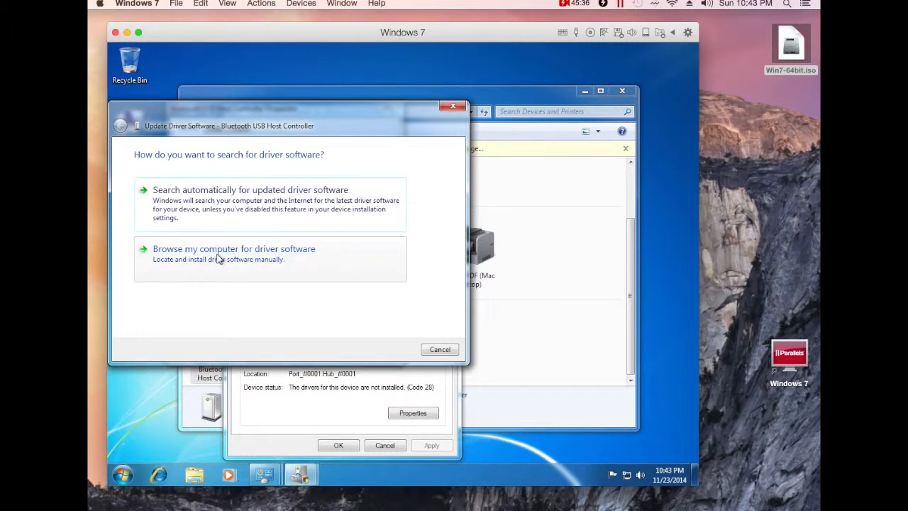
left_click(218, 256)
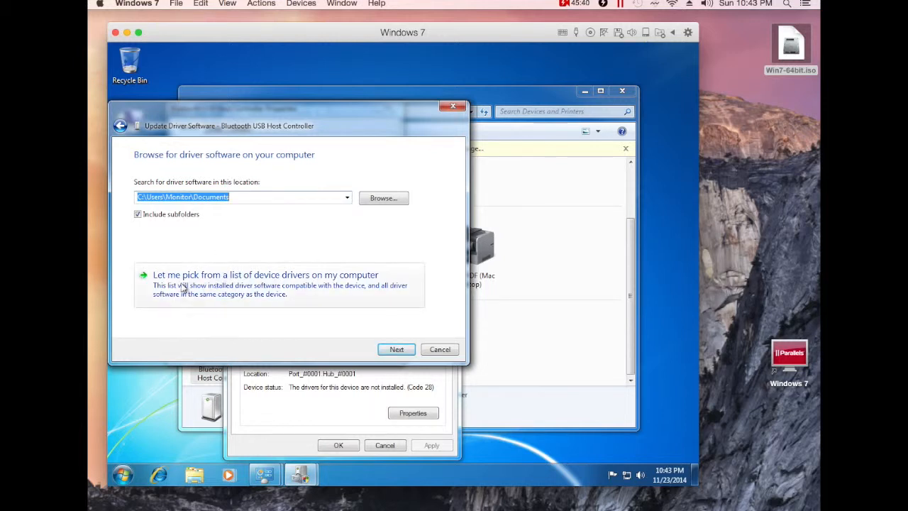
left_click(257, 287)
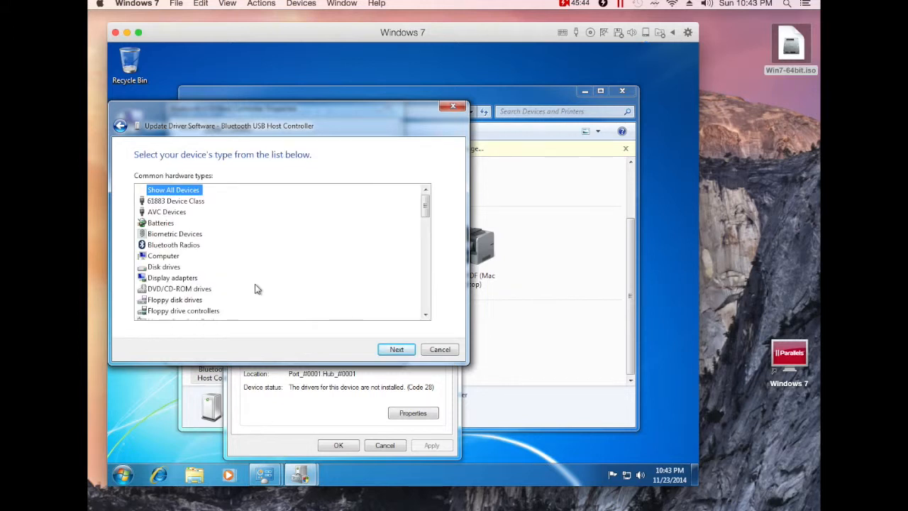
left_click(151, 246)
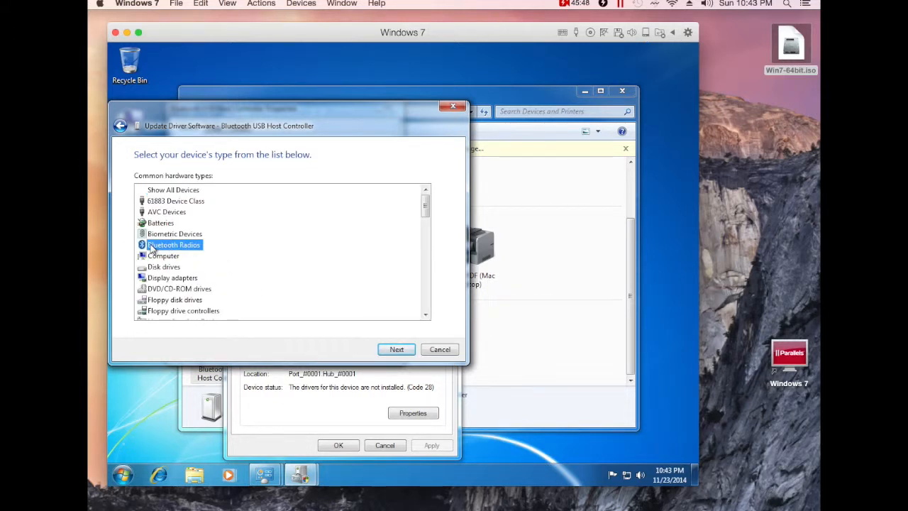
left_click(394, 349)
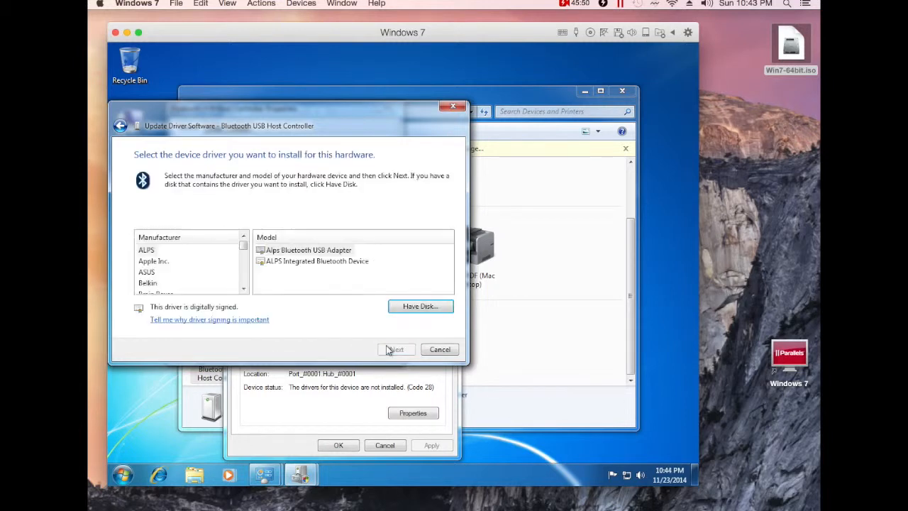
Choose Apple Inc.'s Apple Broadcom Built-in Bluetooth driver and accept the compatibility warning.
left_click_drag(244, 247, 243, 243)
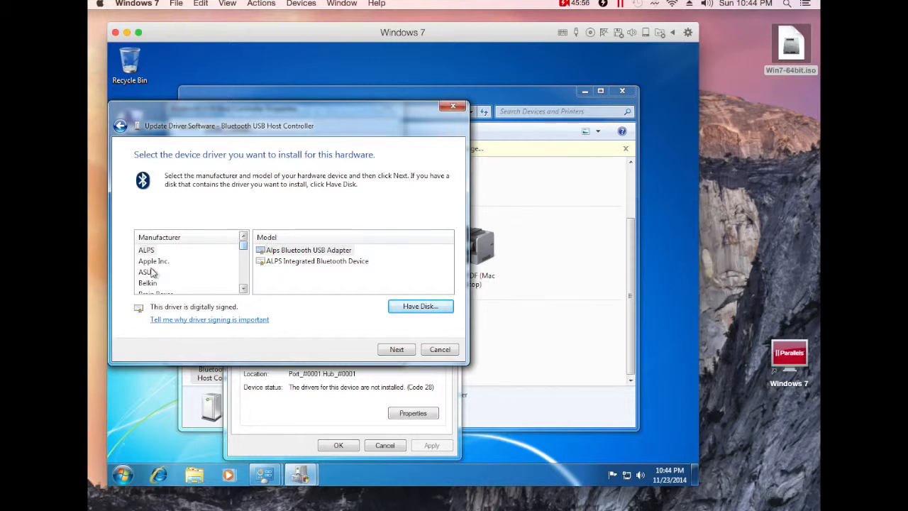
left_click(154, 261)
left_click(295, 256)
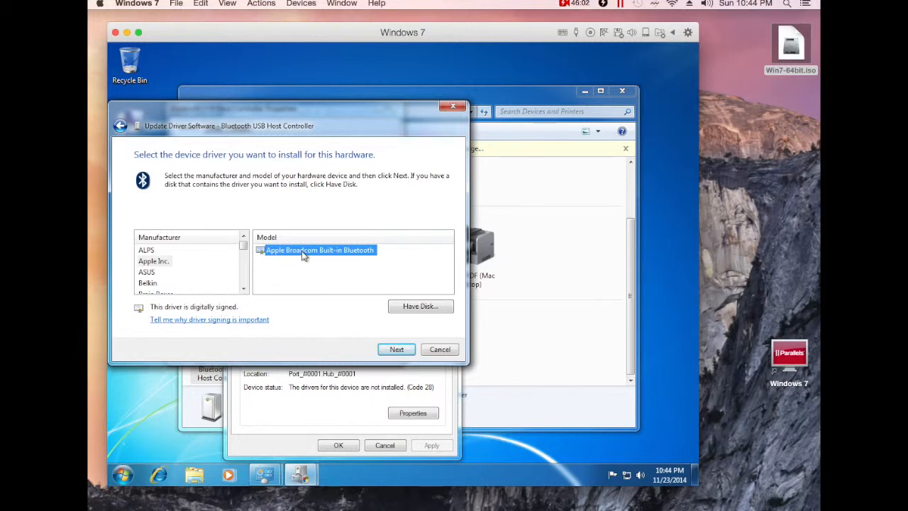
left_click(398, 351)
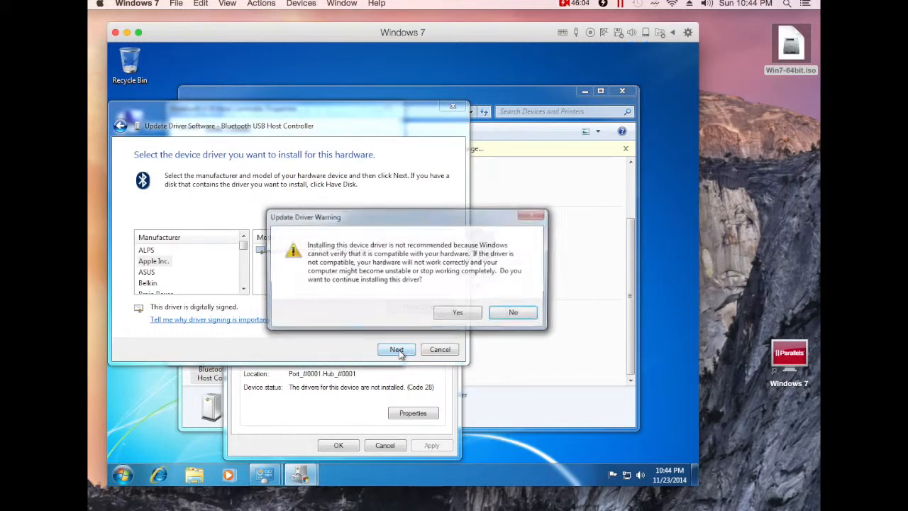
left_click(458, 315)
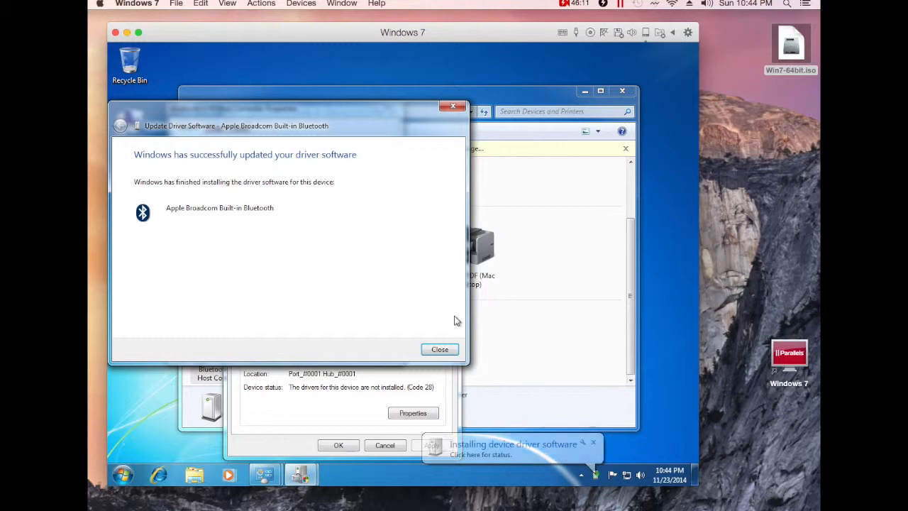
Close the driver wizard, the Bluetooth and host controller properties, and the device-ready notification.
left_click(438, 349)
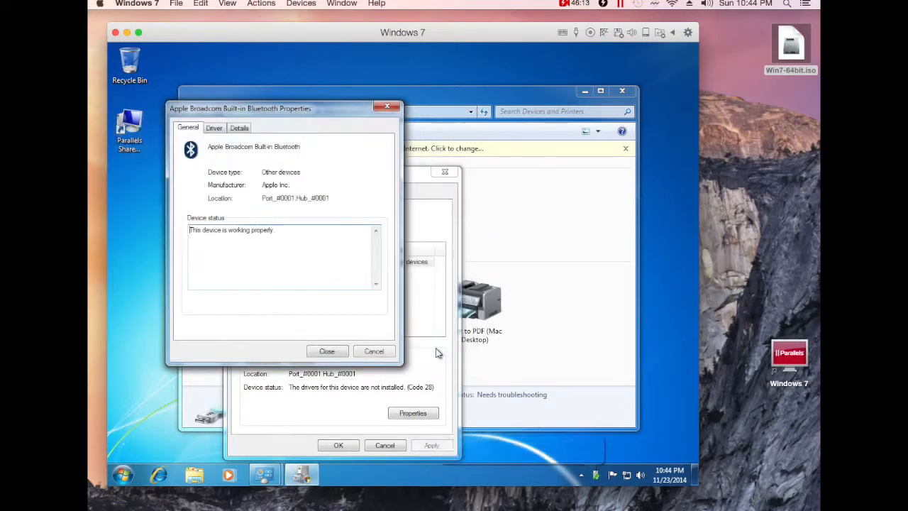
left_click(335, 353)
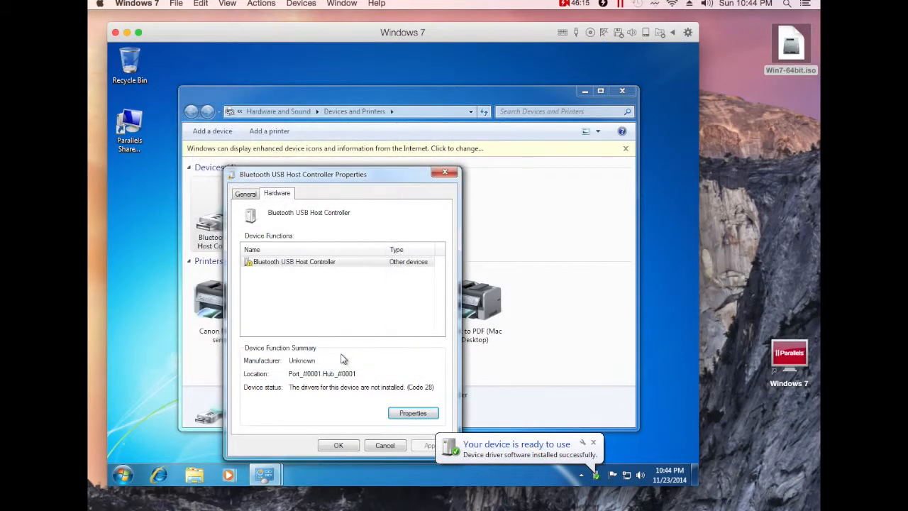
left_click(351, 447)
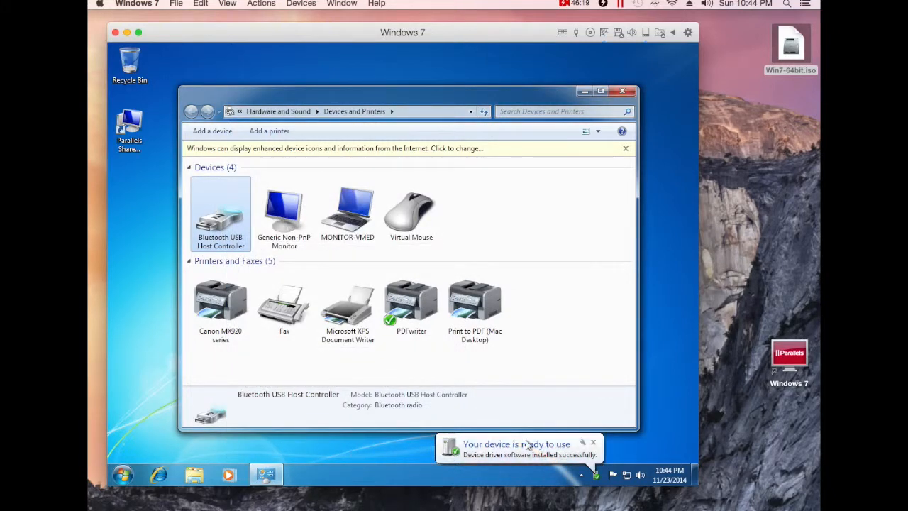
left_click(594, 443)
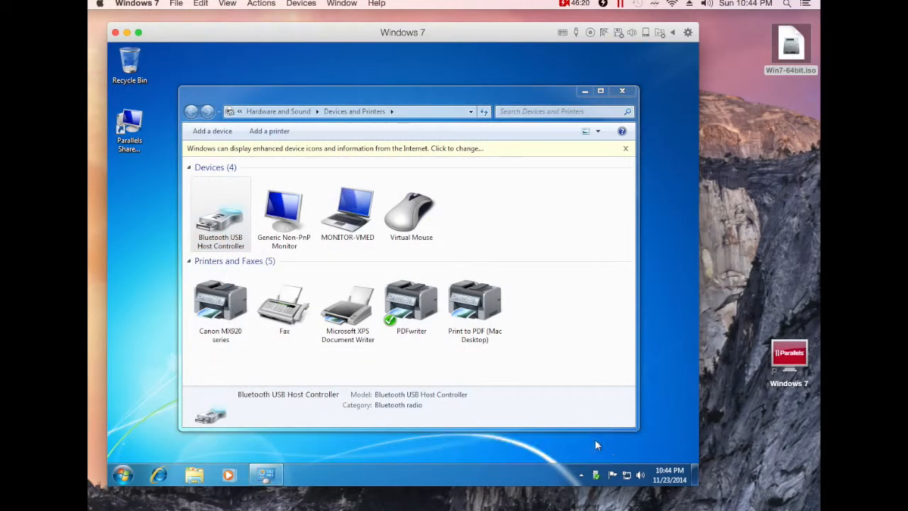
Check the Bluetooth controller's details in Devices and Printers, then close that window.
left_click(537, 223)
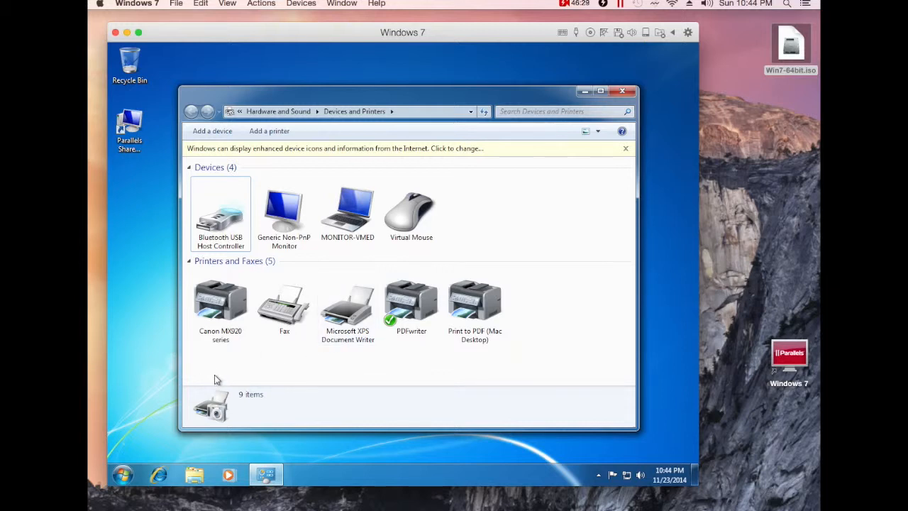
left_click(227, 214)
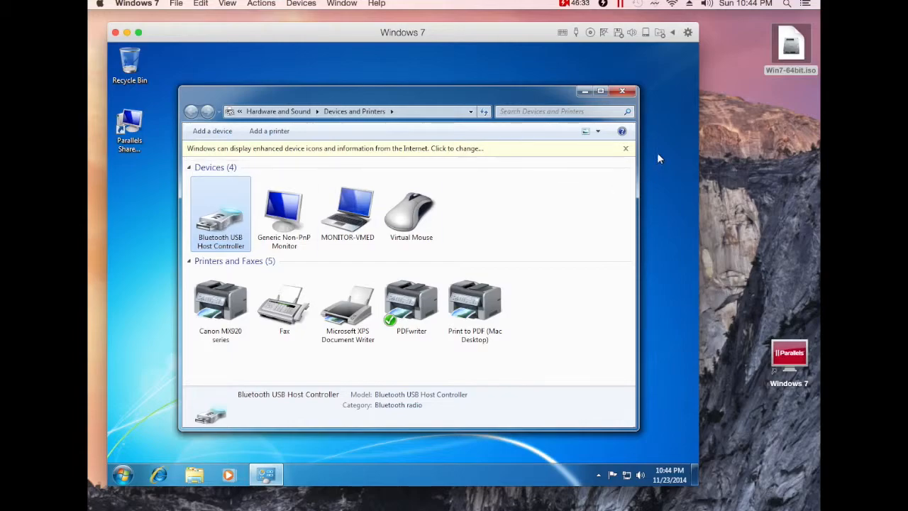
left_click(622, 91)
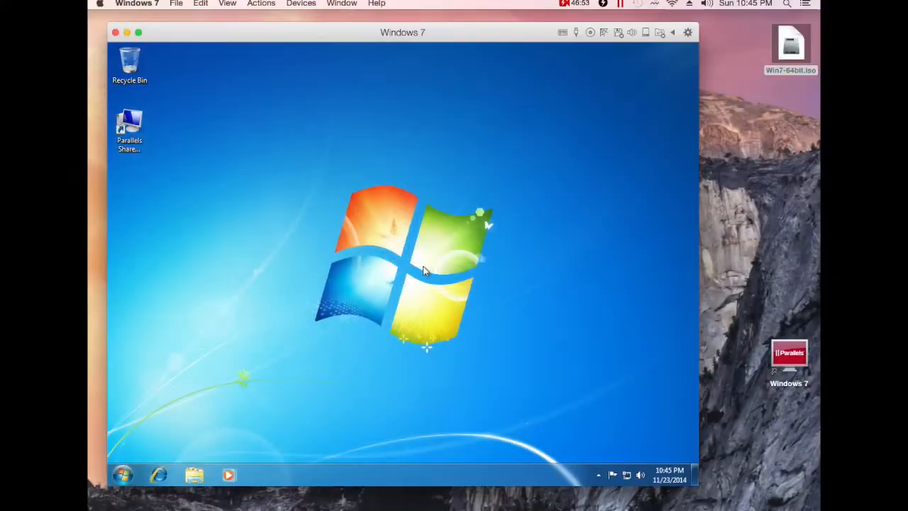
Add the Vmed-VG20123 Bluetooth device from Devices and Printers by entering its pairing code.
left_click(122, 473)
left_click(290, 373)
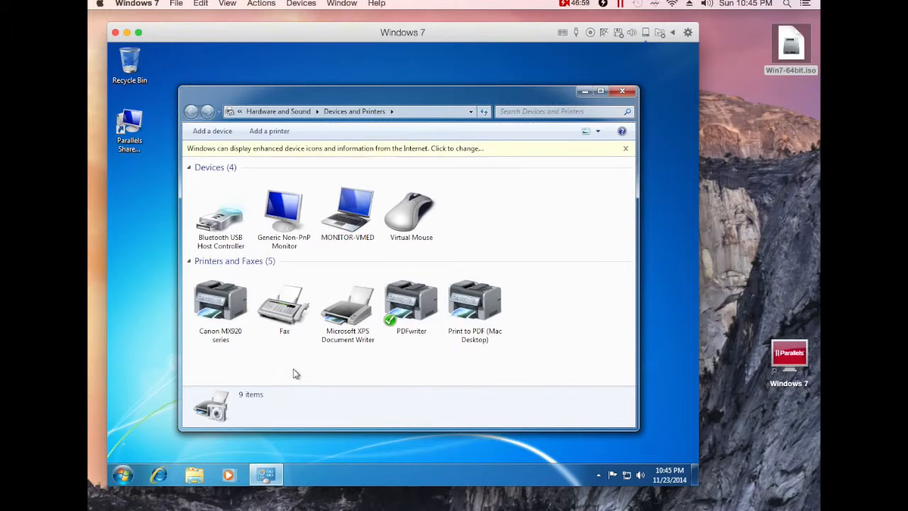
left_click(214, 133)
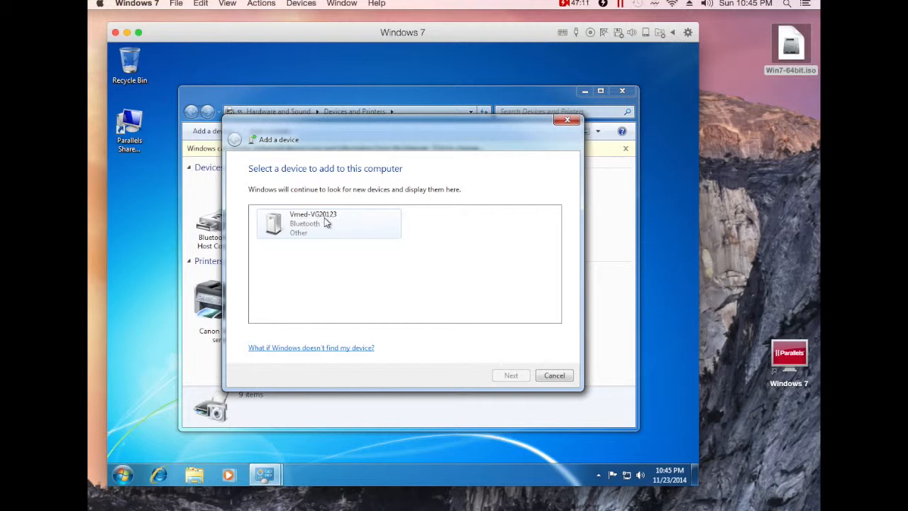
left_click(334, 227)
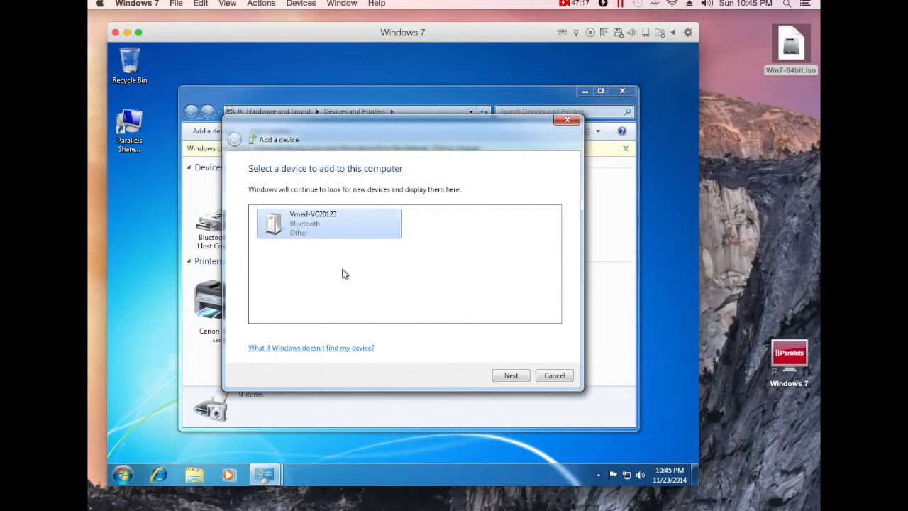
left_click(508, 376)
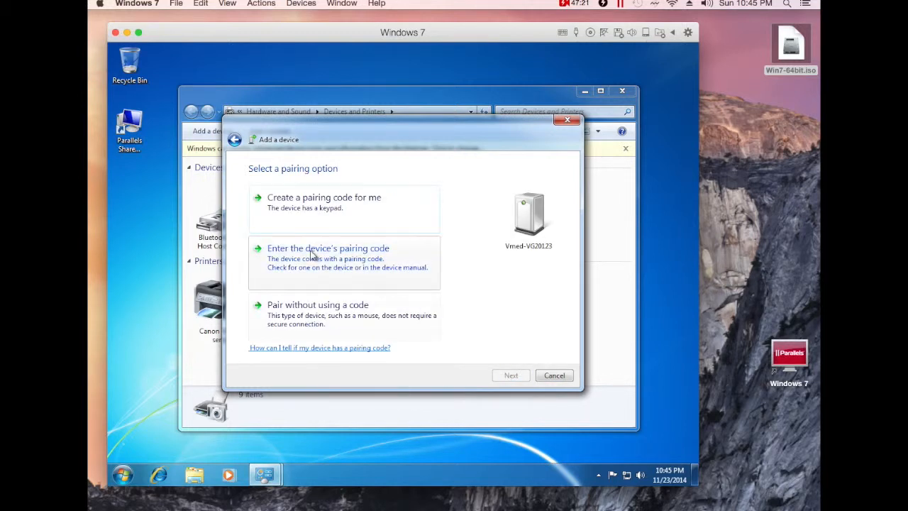
left_click(330, 259)
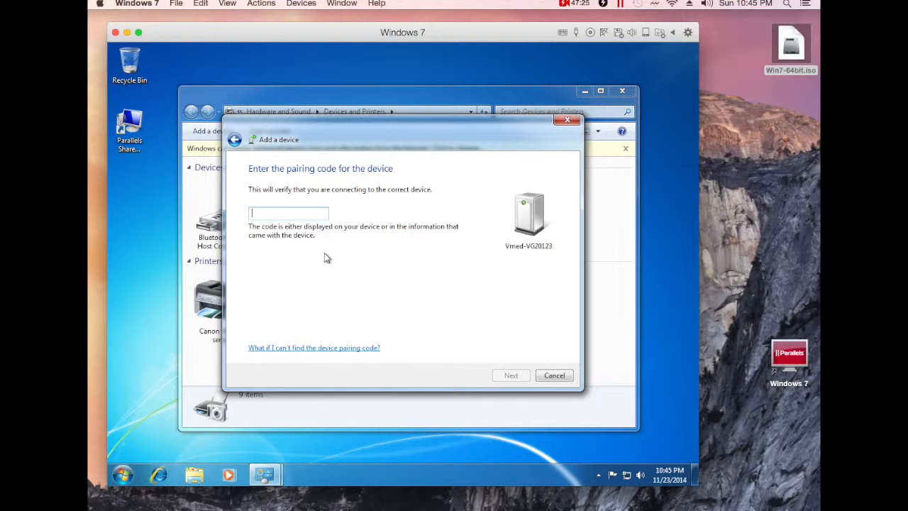
type("default")
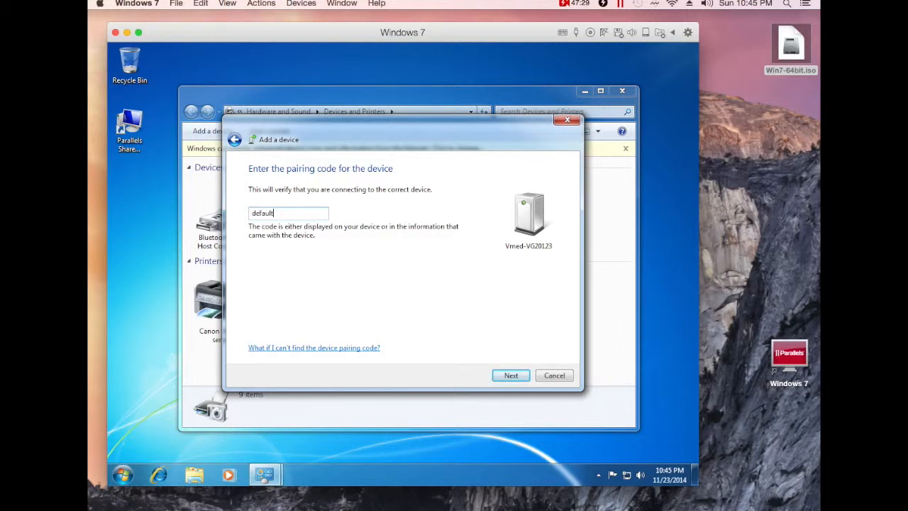
left_click(510, 377)
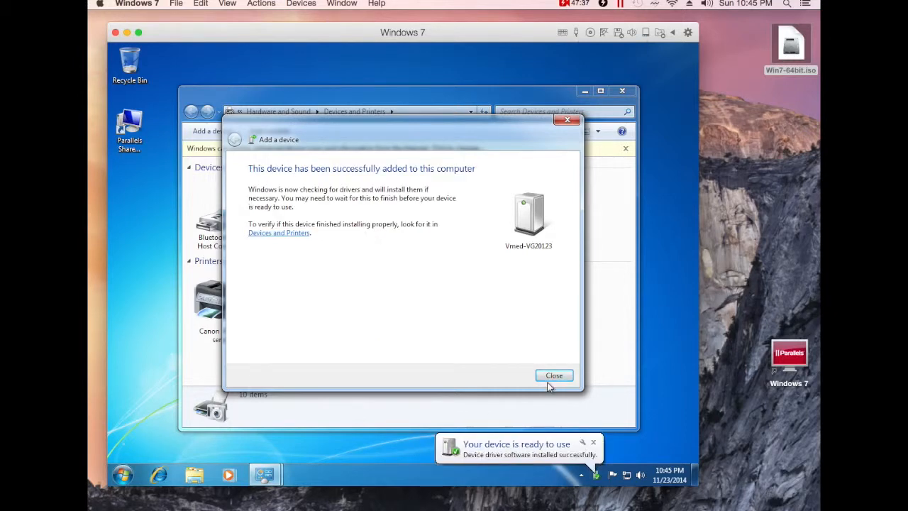
left_click(559, 377)
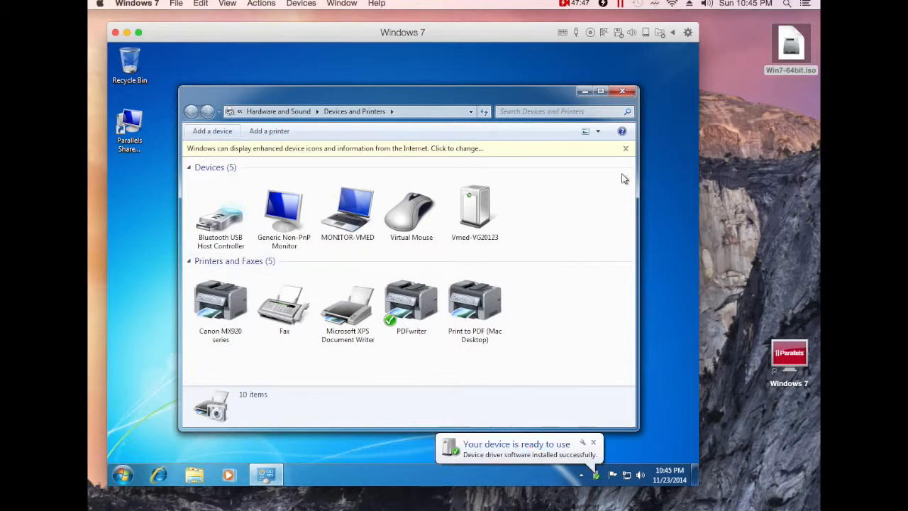
left_click(622, 91)
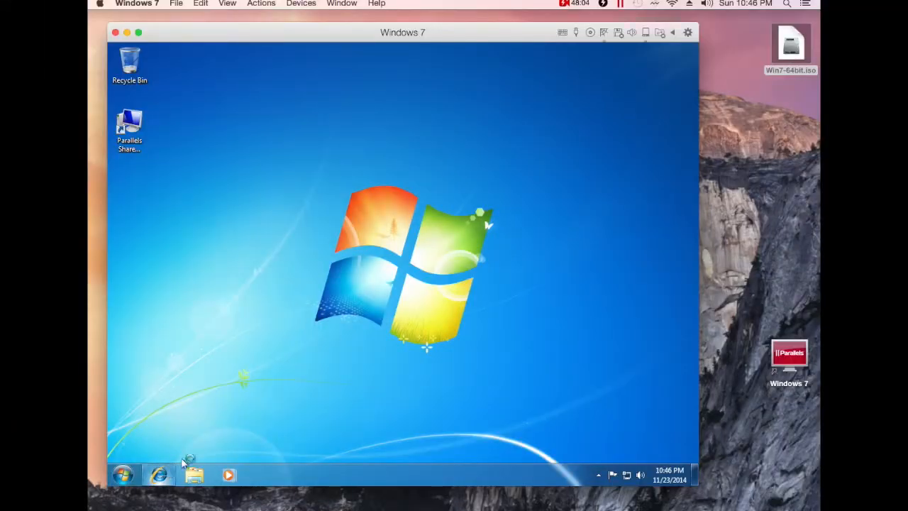
left_click(158, 474)
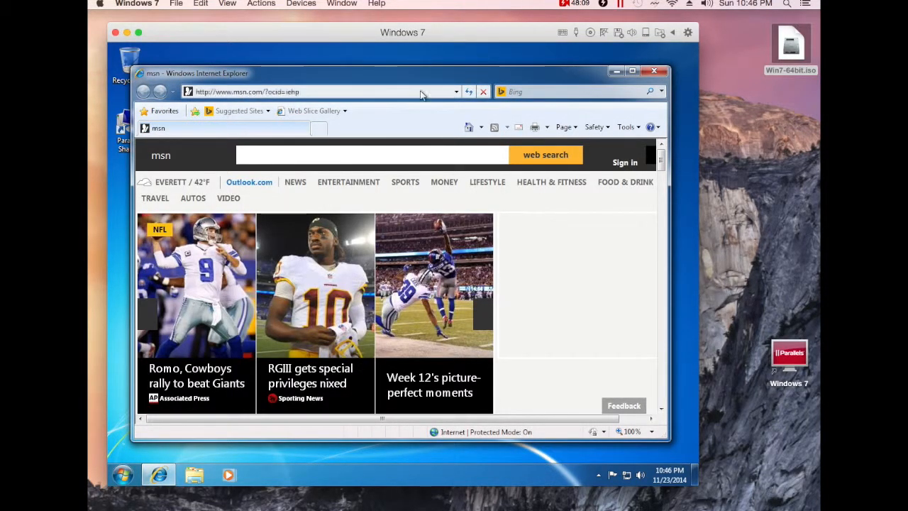
left_click(335, 92)
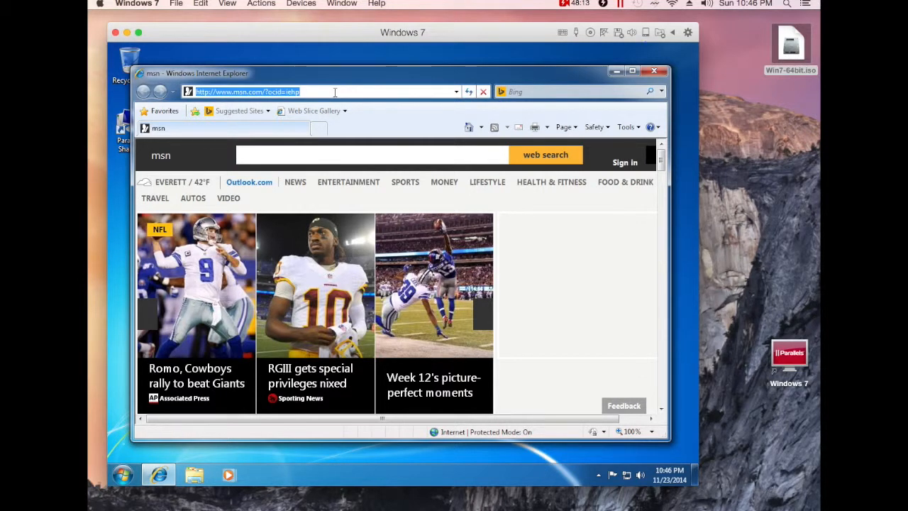
type("www.vme")
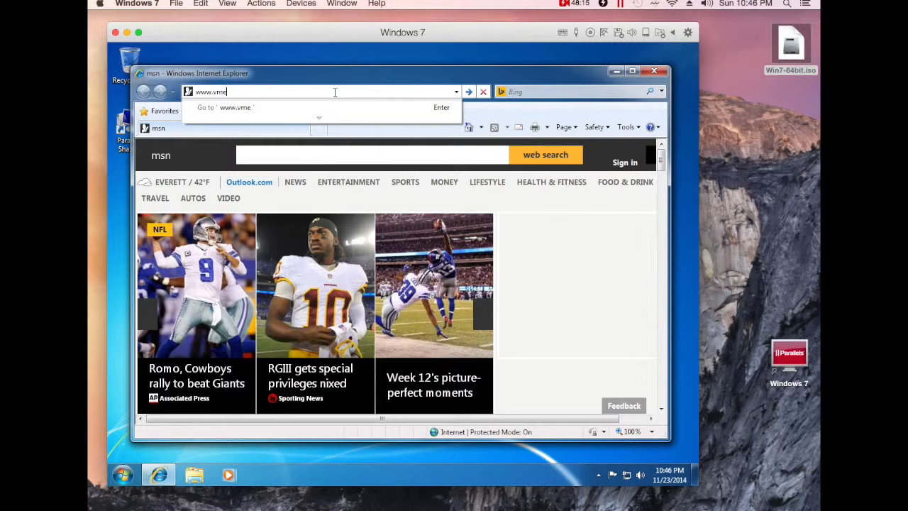
type("dtechnology.com")
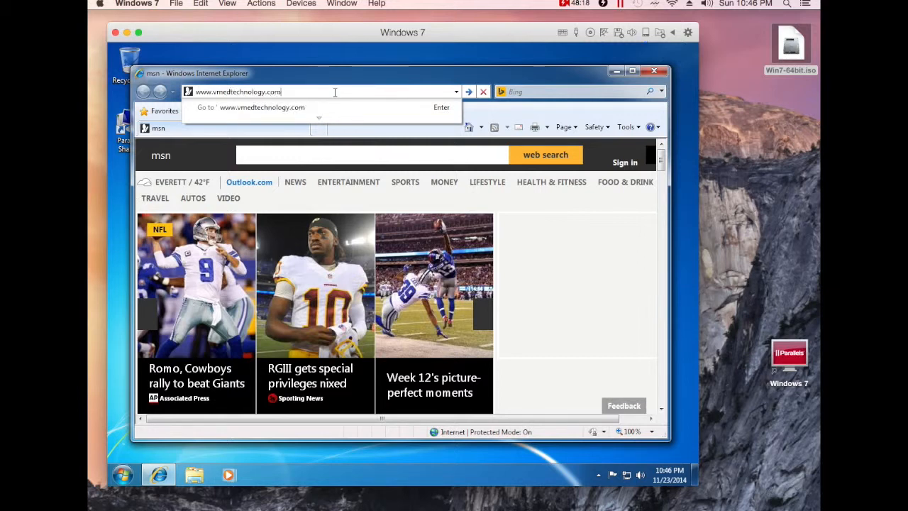
key("Return")
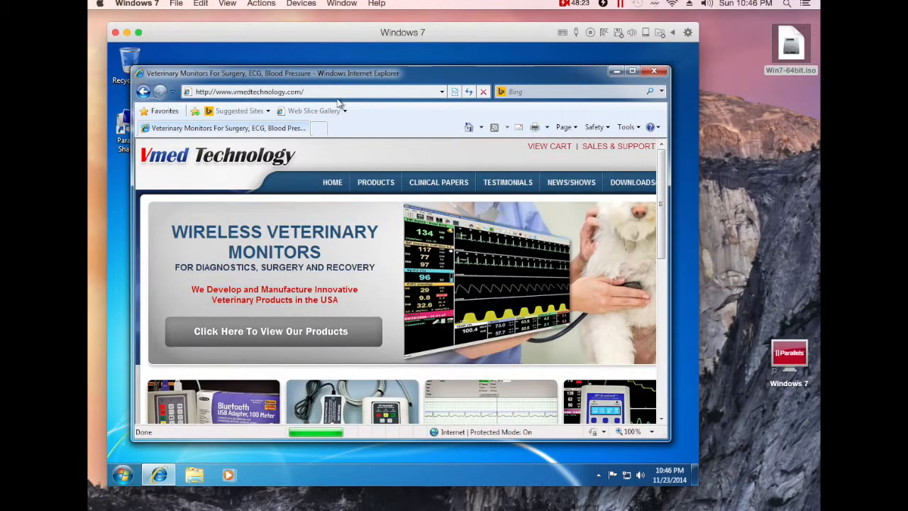
Enlarge and reposition the browser, open DOWNLOADS/SUPPORT, and scroll to the Monitoring Software section.
left_click_drag(665, 440, 696, 459)
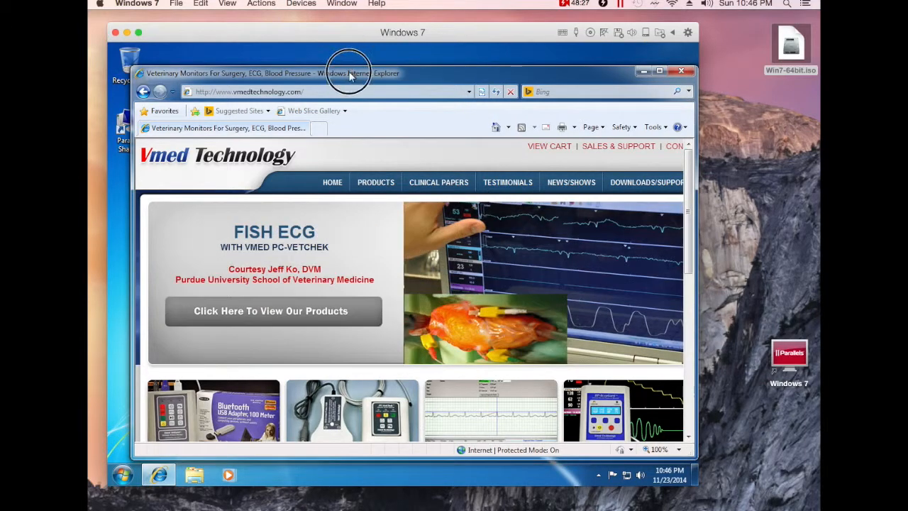
left_click_drag(345, 74, 327, 68)
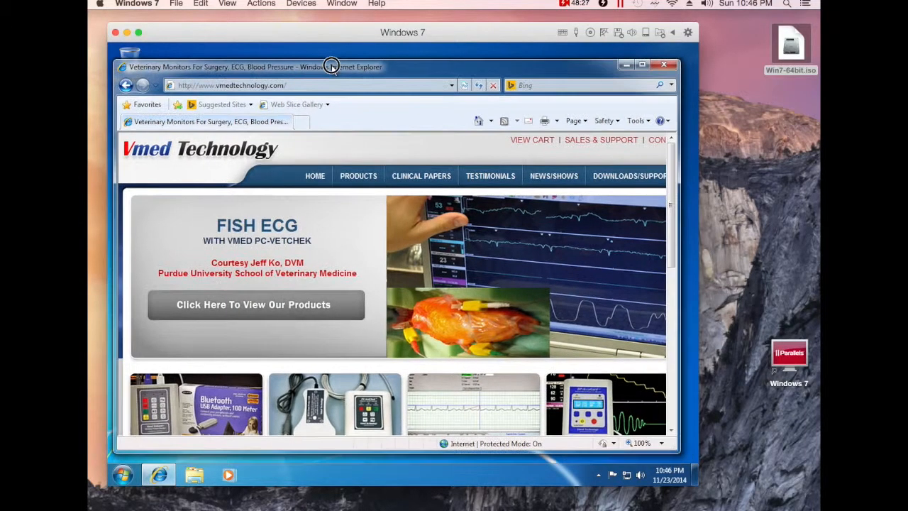
left_click(623, 179)
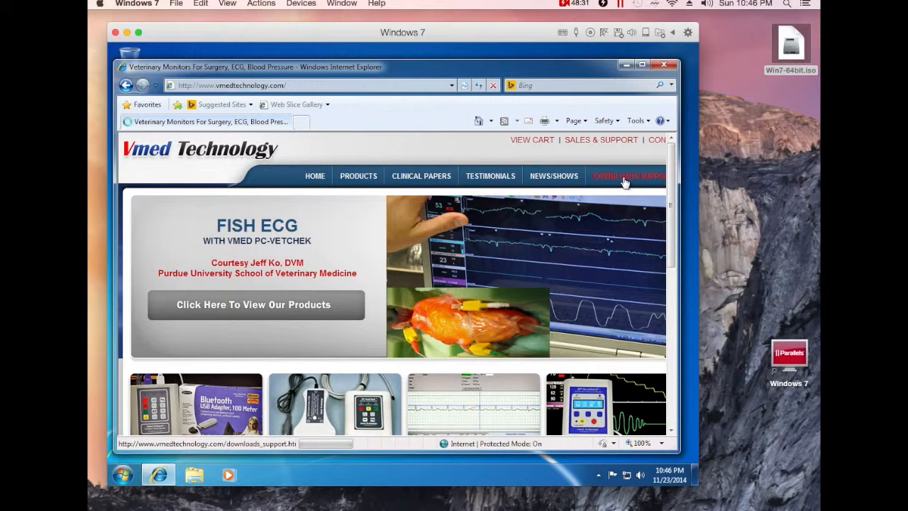
left_click_drag(672, 163, 675, 216)
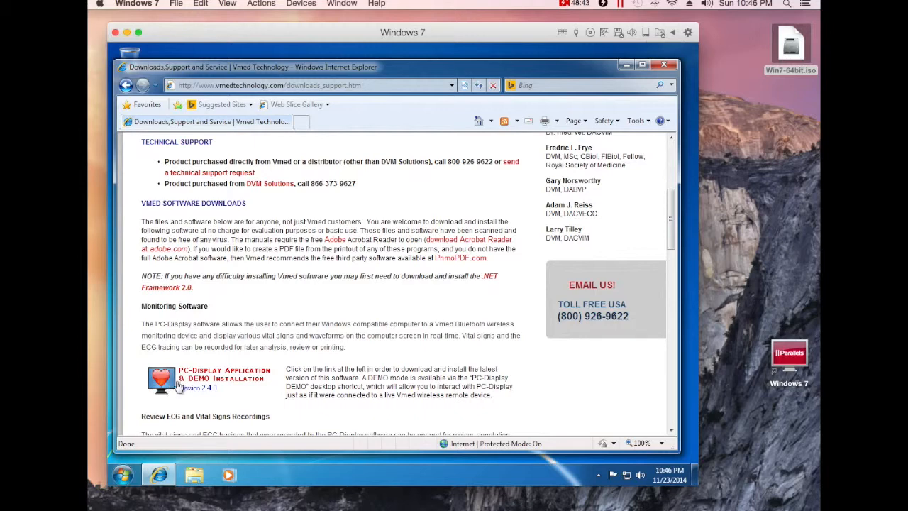
Download and run PC-Display_setup_v2-4-17.msi from the PC-Display Application & DEMO Installation link, approving both warnings.
left_click(179, 385)
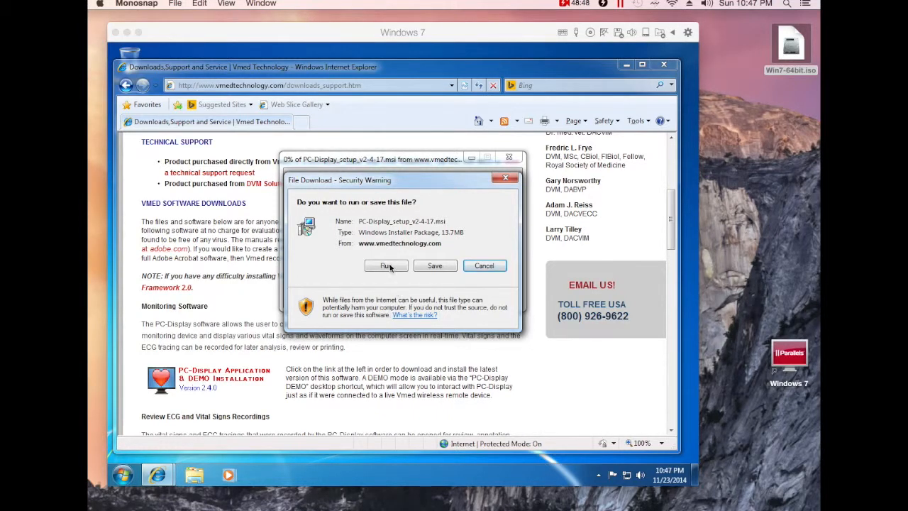
left_click(387, 267)
left_click(295, 270)
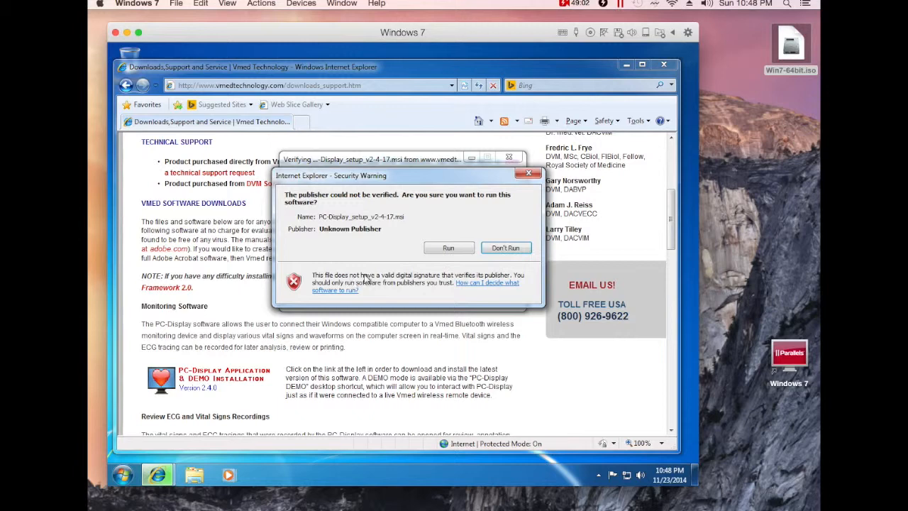
left_click(449, 249)
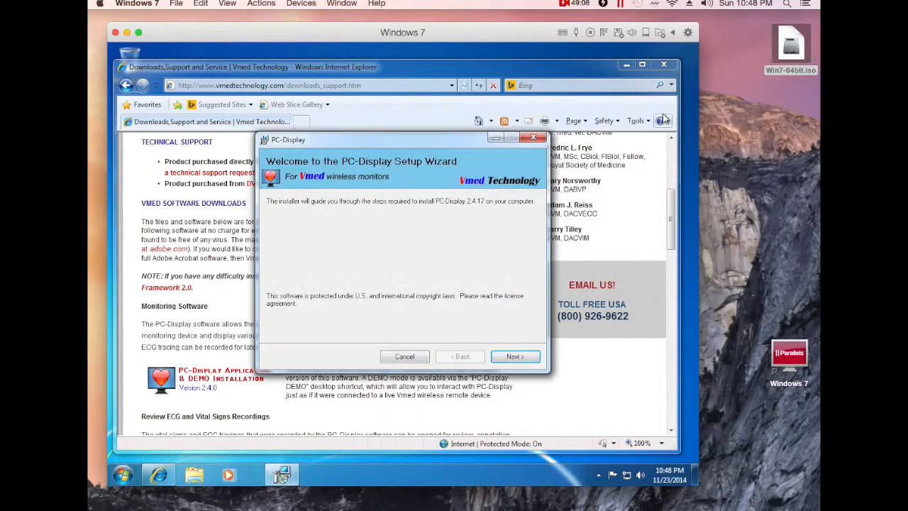
Accept the licence and default options to install PC-Display for everyone, then close Internet Explorer.
left_click(512, 357)
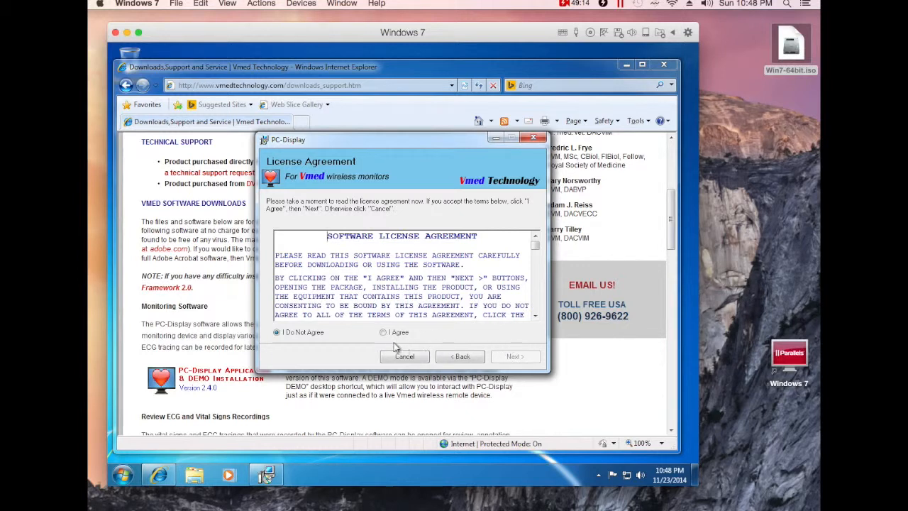
left_click(383, 333)
left_click(510, 358)
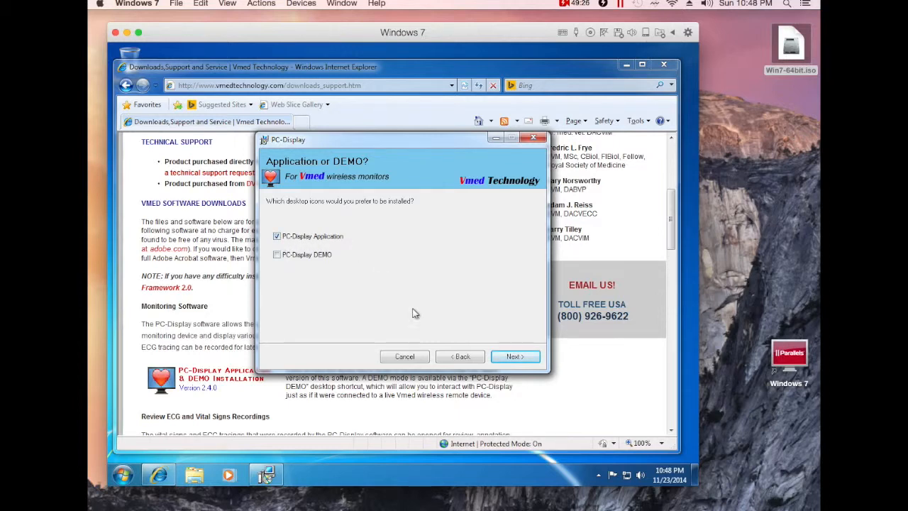
left_click(514, 359)
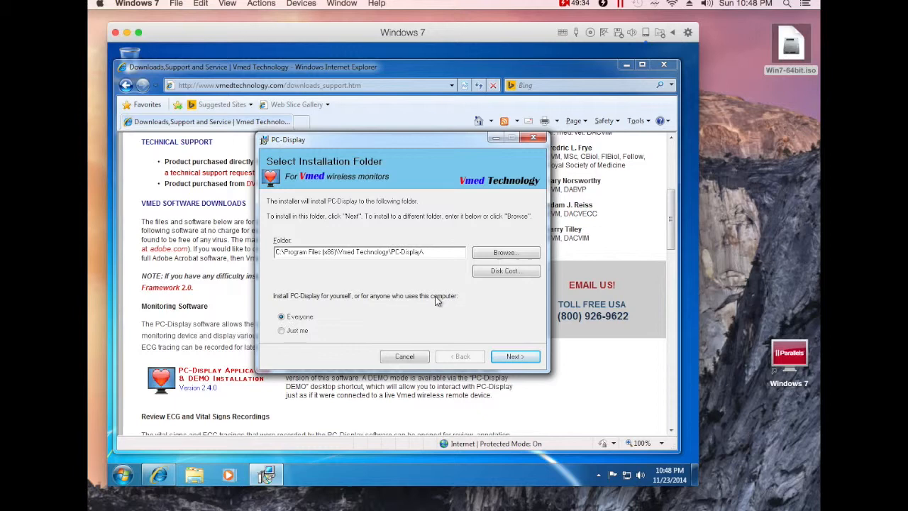
left_click(506, 356)
left_click(508, 360)
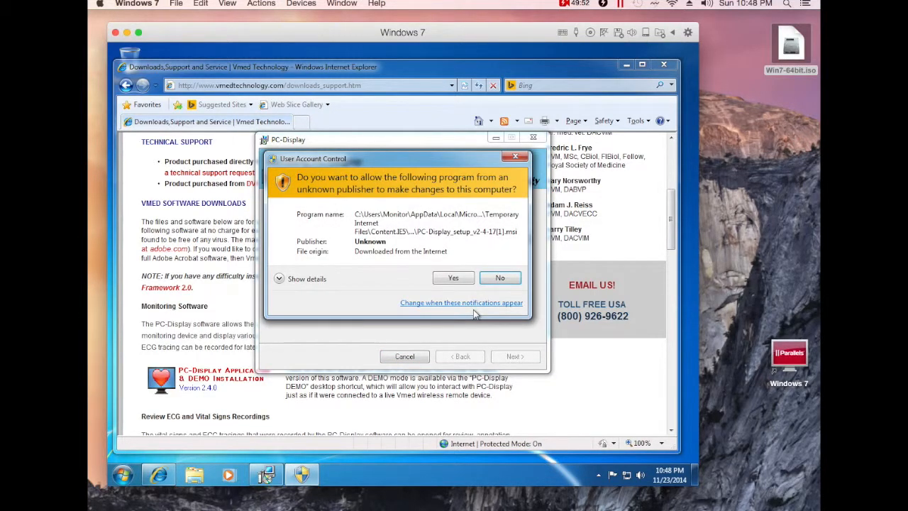
left_click(460, 279)
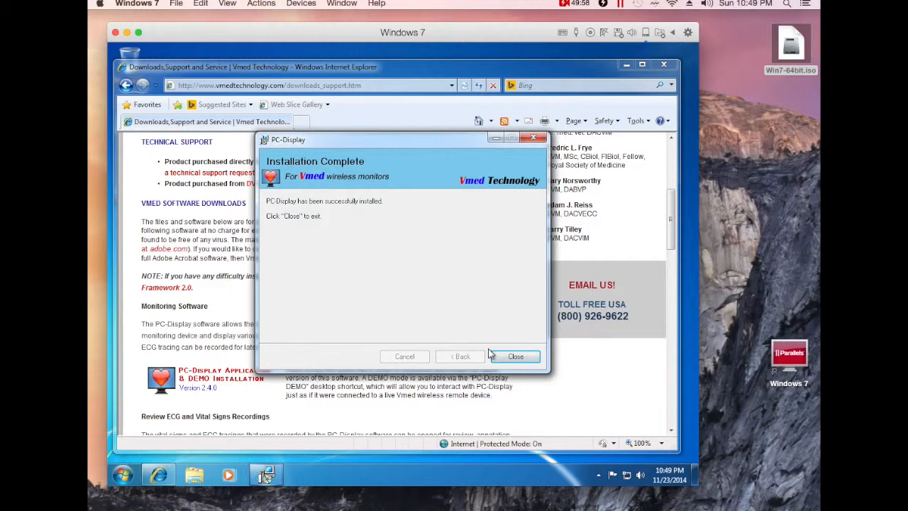
left_click(513, 353)
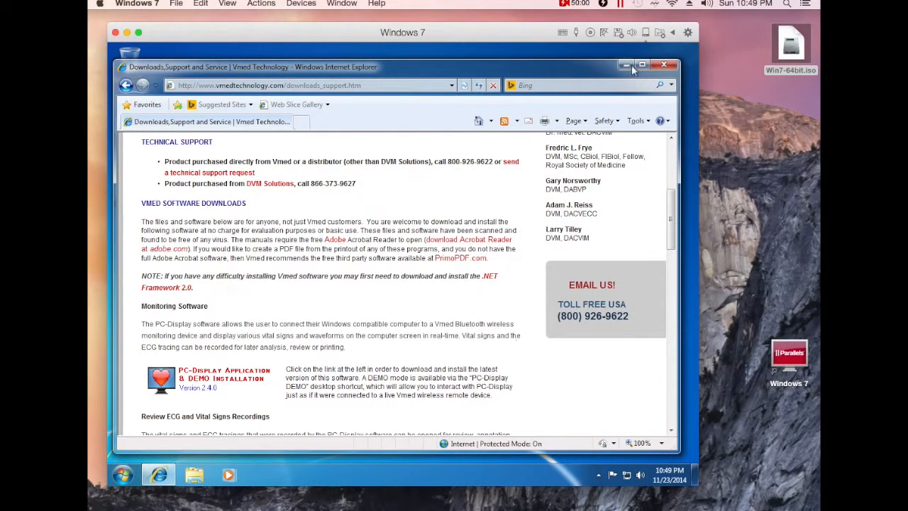
left_click(663, 65)
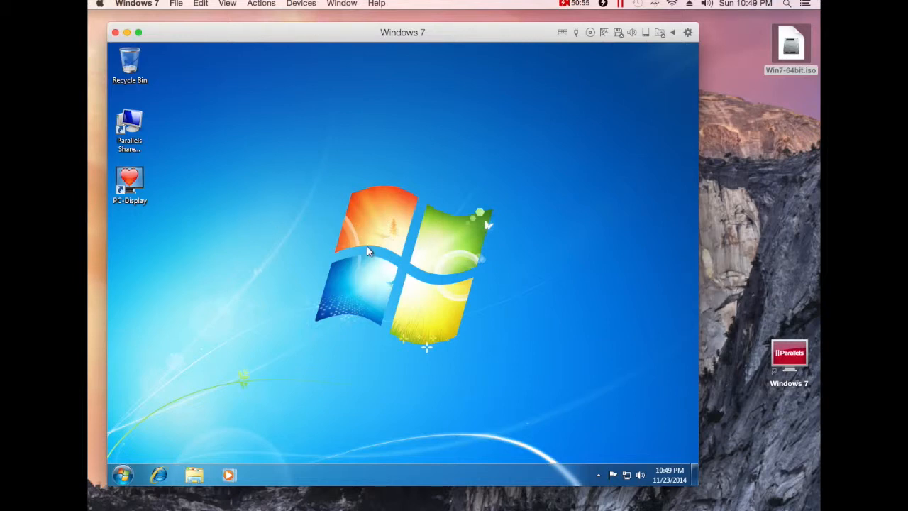
Launch PC-Display, enable Specify Com Port Number with Wireless Remote Com 1, and close it.
double_click(129, 186)
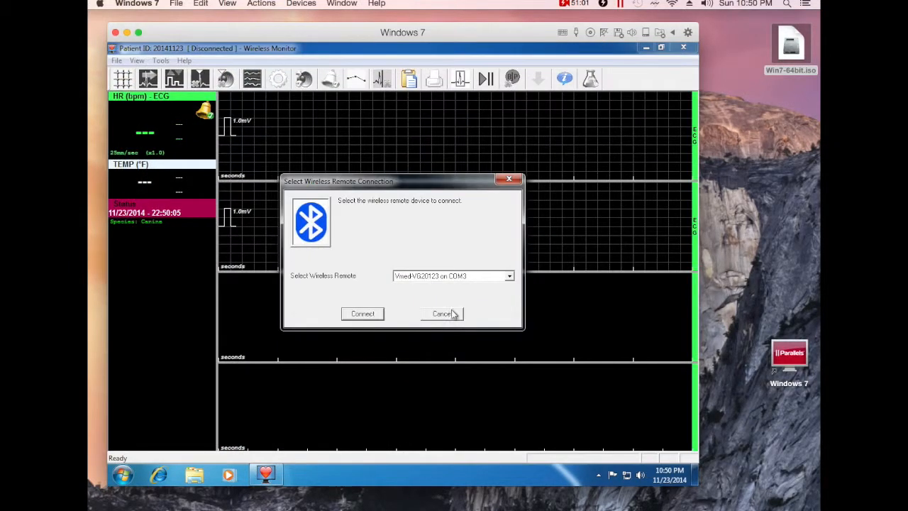
left_click(445, 313)
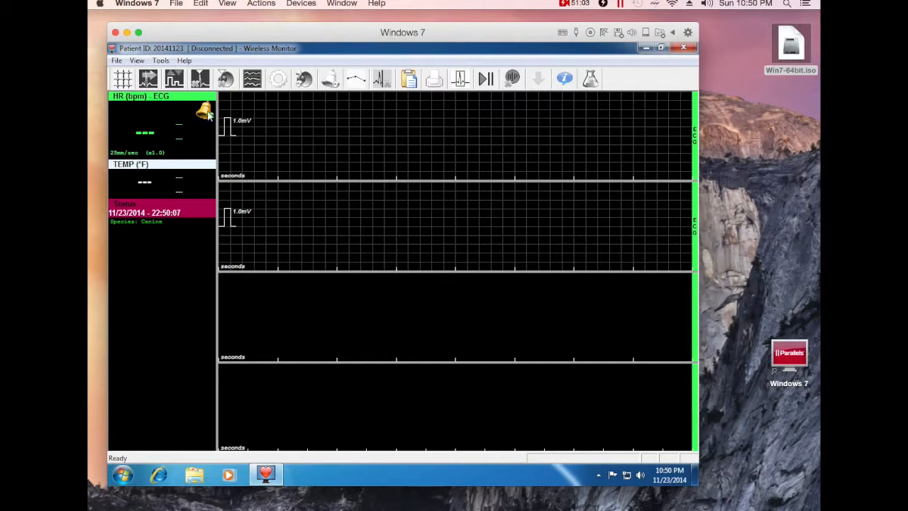
left_click(162, 63)
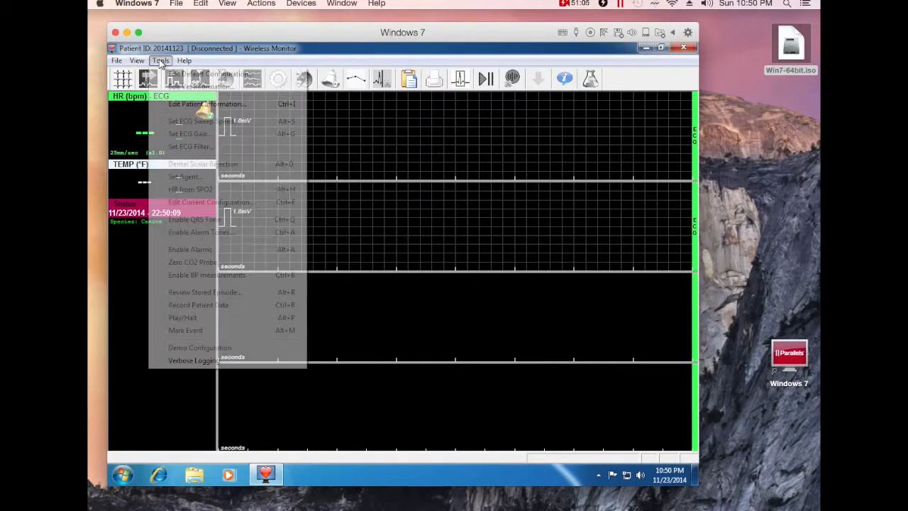
left_click(190, 75)
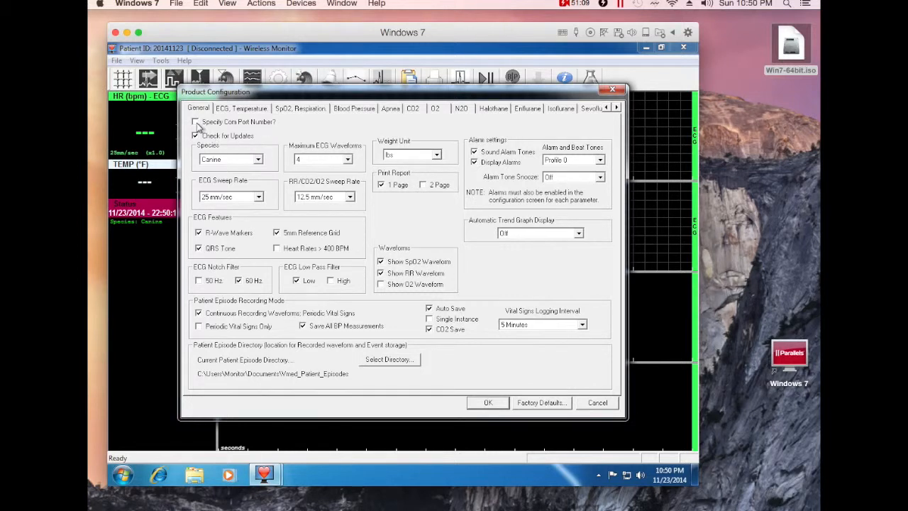
left_click(196, 122)
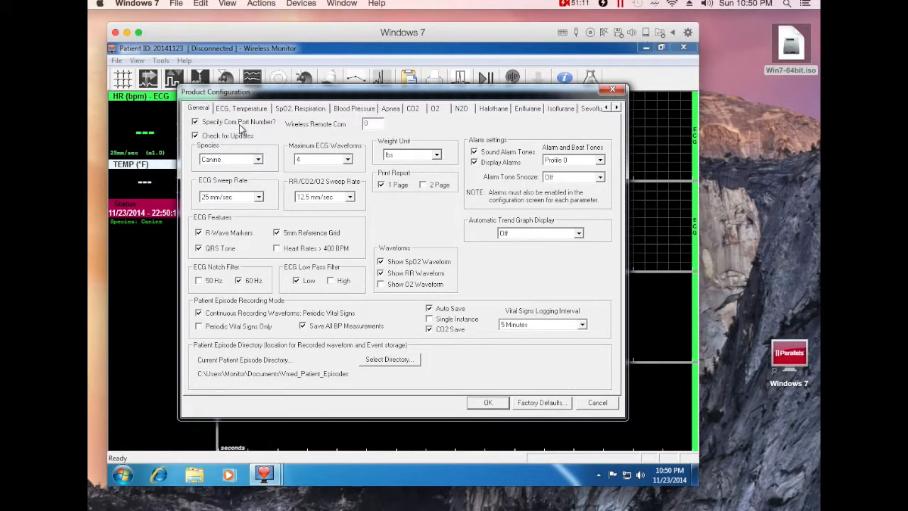
double_click(368, 124)
type("1")
left_click(488, 403)
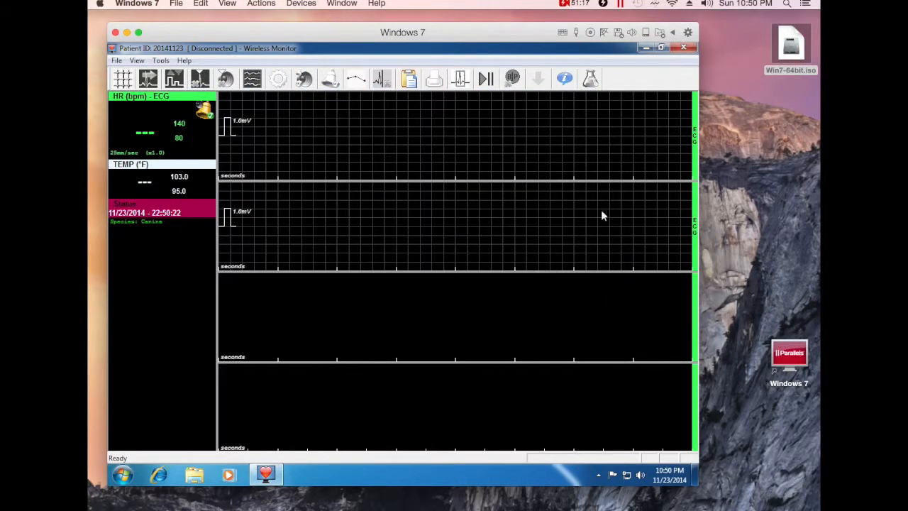
left_click(681, 48)
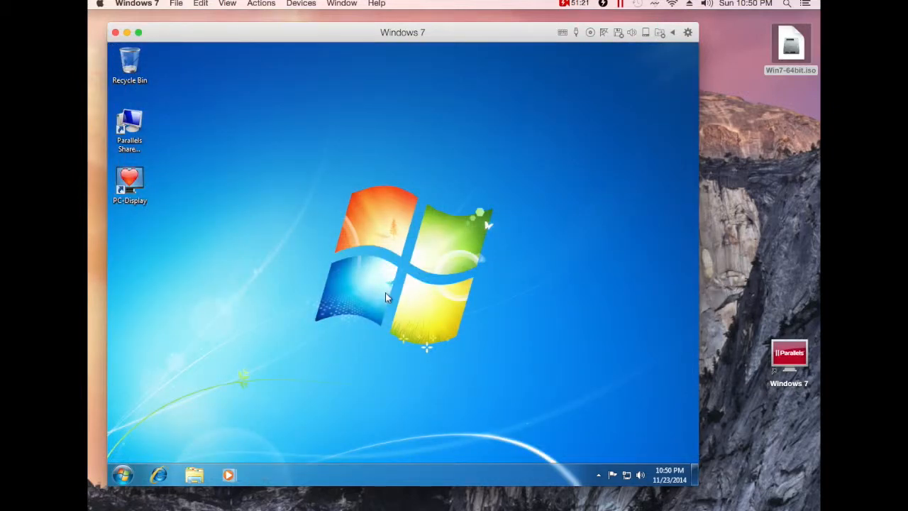
left_click(125, 475)
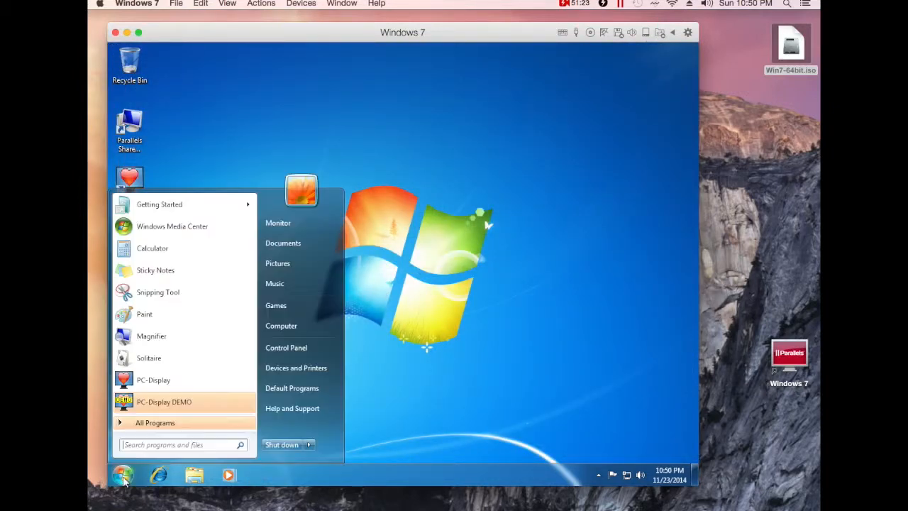
left_click(293, 368)
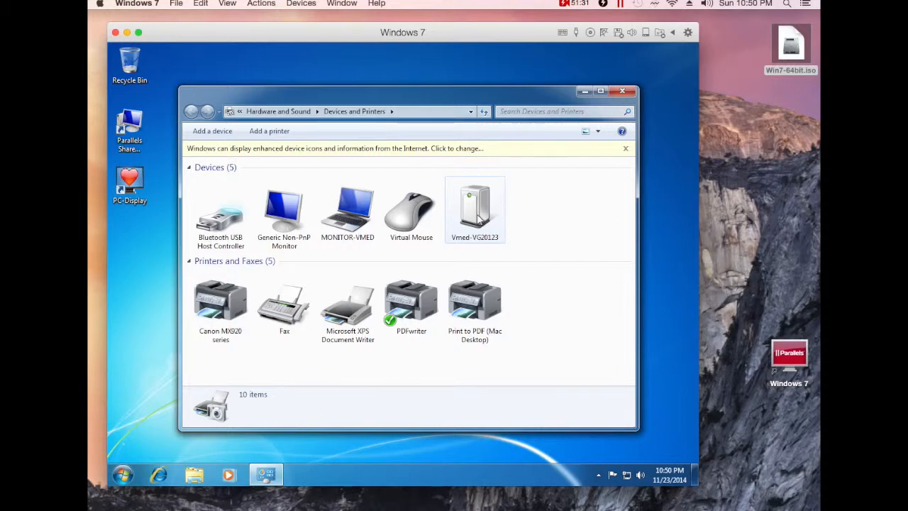
double_click(479, 221)
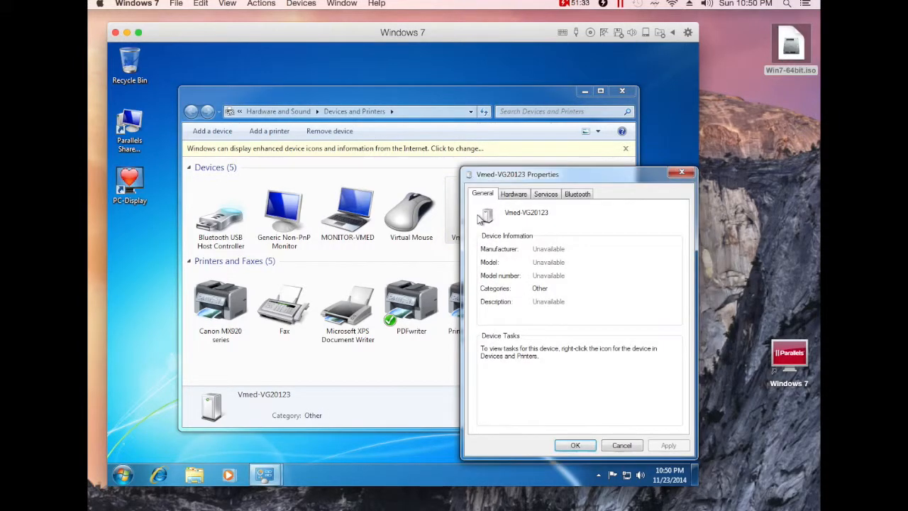
left_click(546, 199)
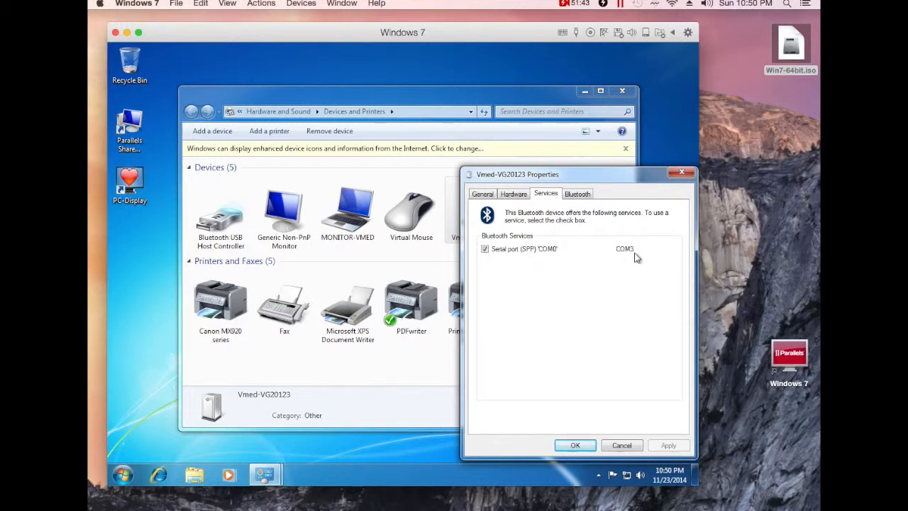
left_click(576, 444)
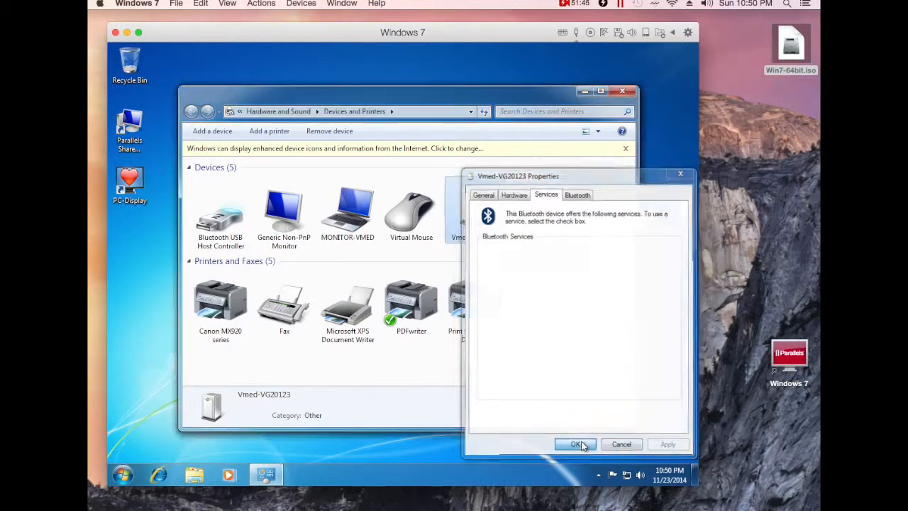
left_click(622, 93)
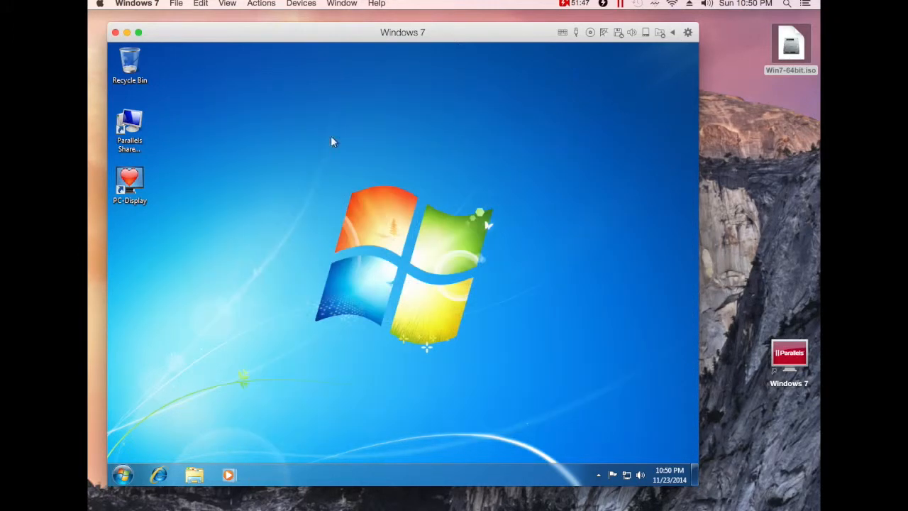
Launch PC-Display and configure a VetGard+ remote named VG20123 on COM port 3, saving it.
double_click(122, 186)
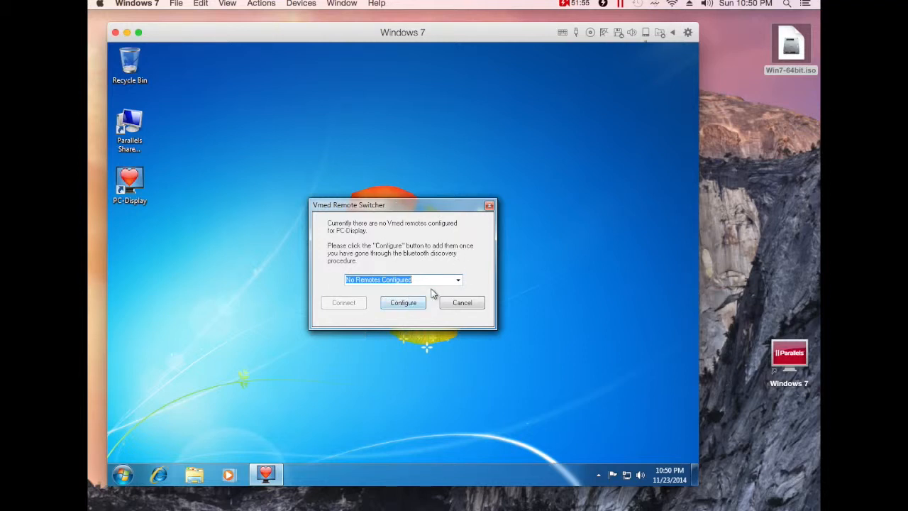
left_click(404, 303)
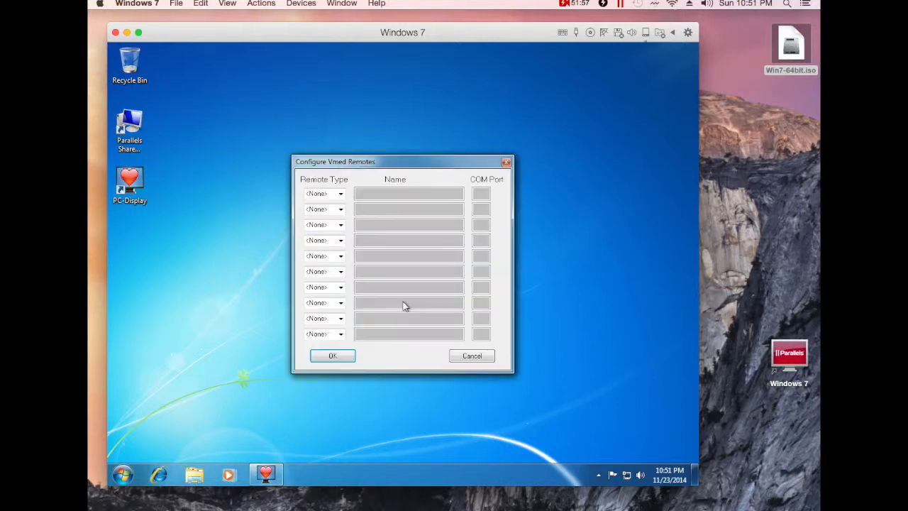
left_click(341, 193)
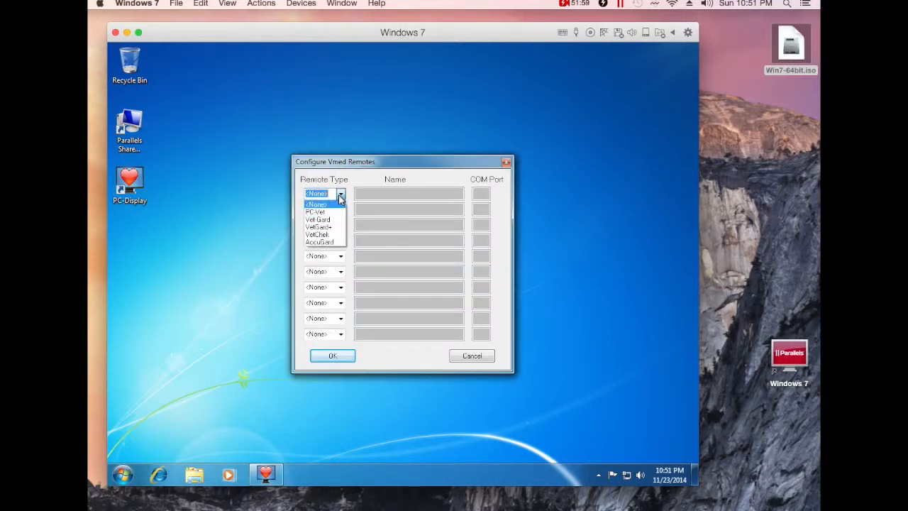
left_click(328, 227)
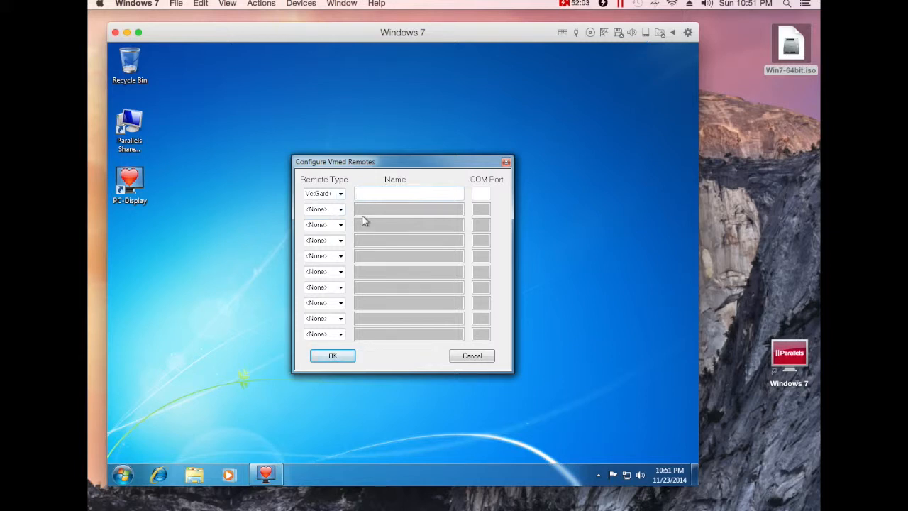
type("VG20123")
left_click(478, 194)
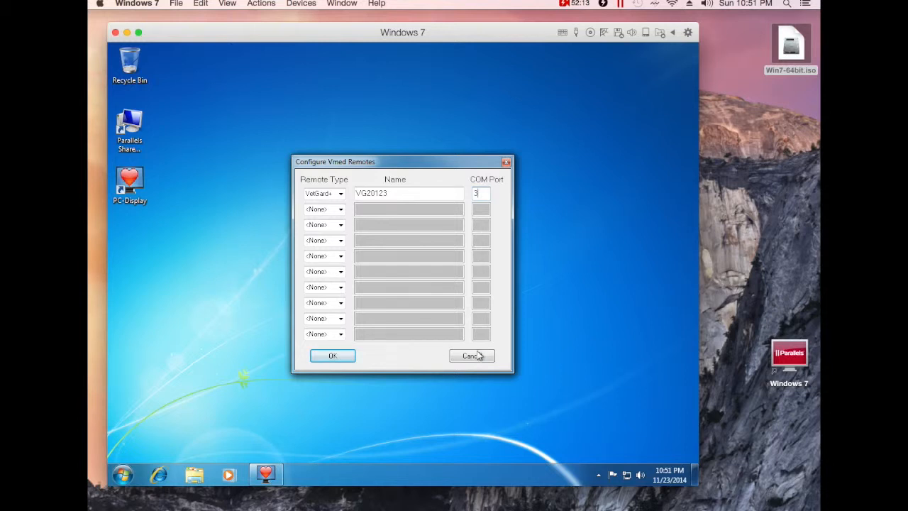
left_click(338, 359)
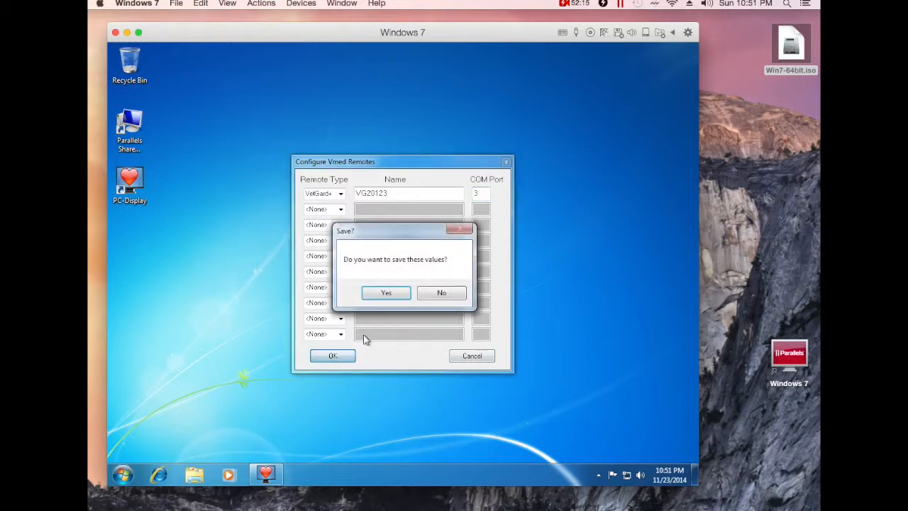
left_click(378, 294)
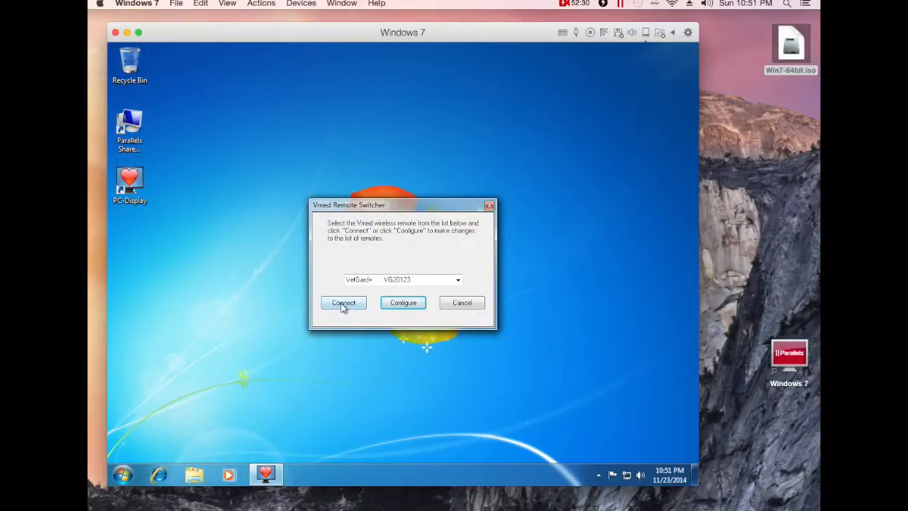
Connect to VG20123, accept the patient information, then stop ECG recording and turn alarms off.
left_click(342, 303)
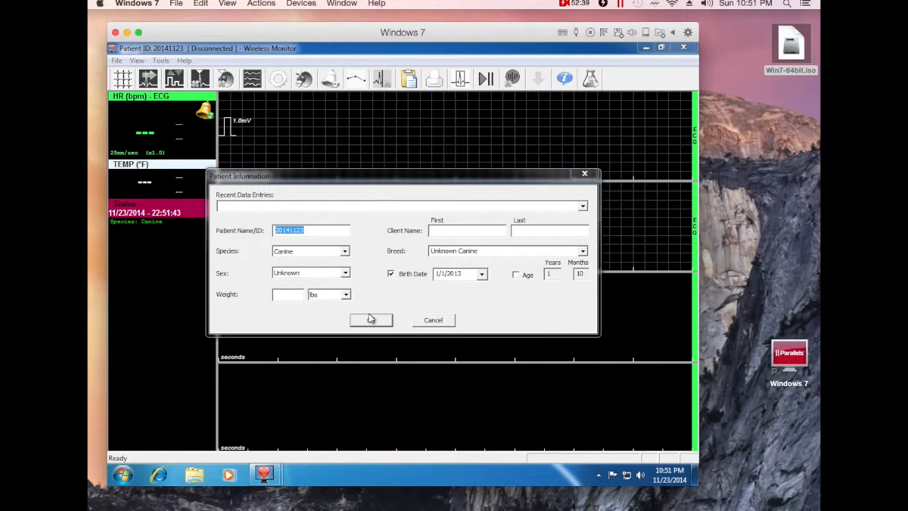
left_click(370, 320)
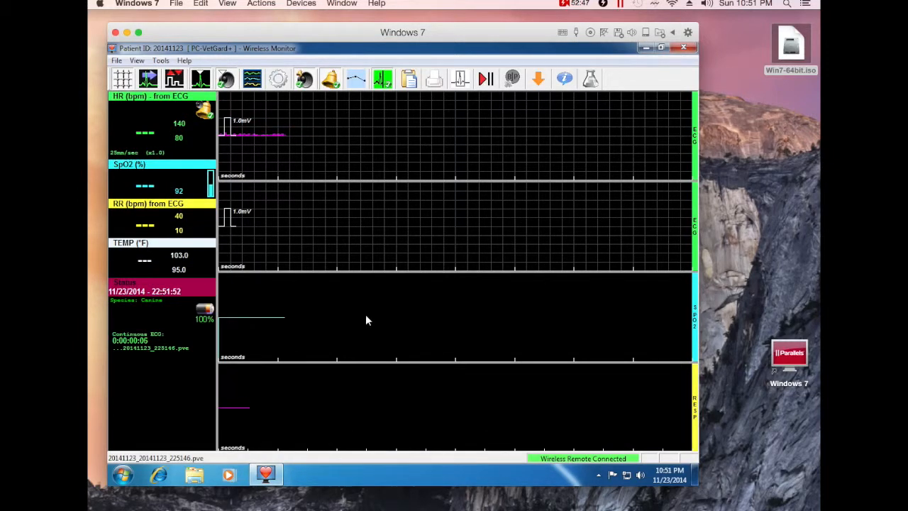
left_click(382, 83)
left_click(333, 86)
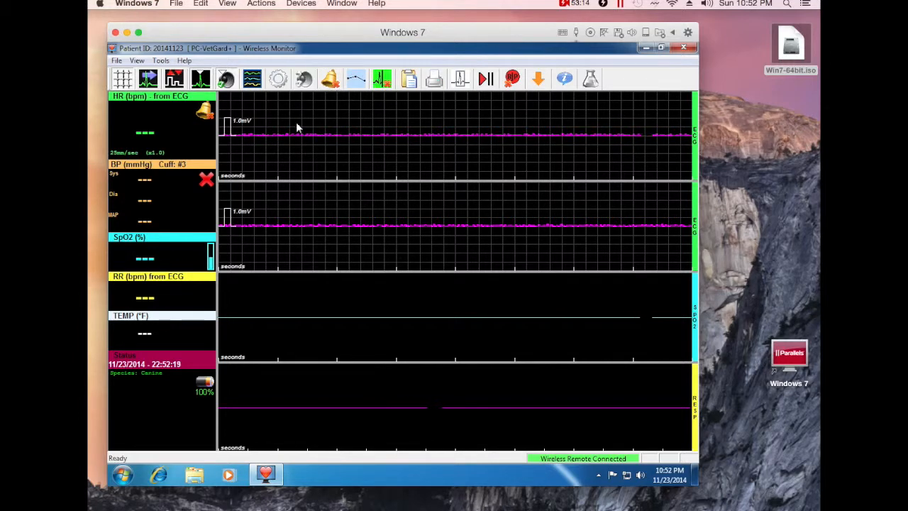
Disconnect the wireless remote, review the product configuration without changes, and close PC-Display.
left_click(116, 60)
left_click(122, 74)
left_click(161, 60)
left_click(191, 72)
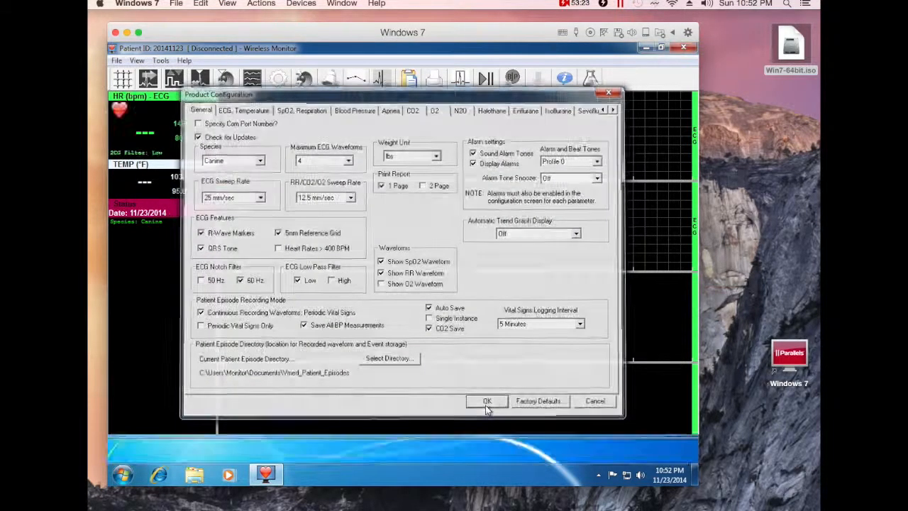
left_click(488, 402)
left_click(685, 48)
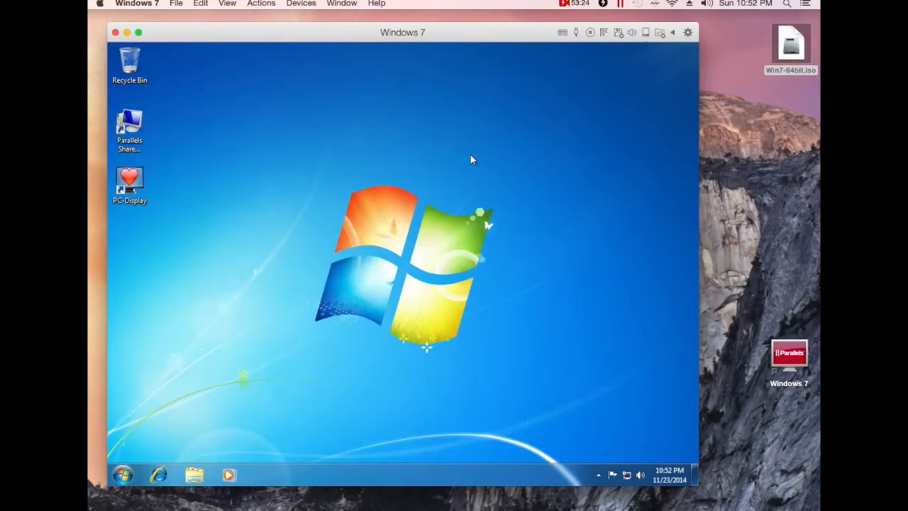
double_click(129, 183)
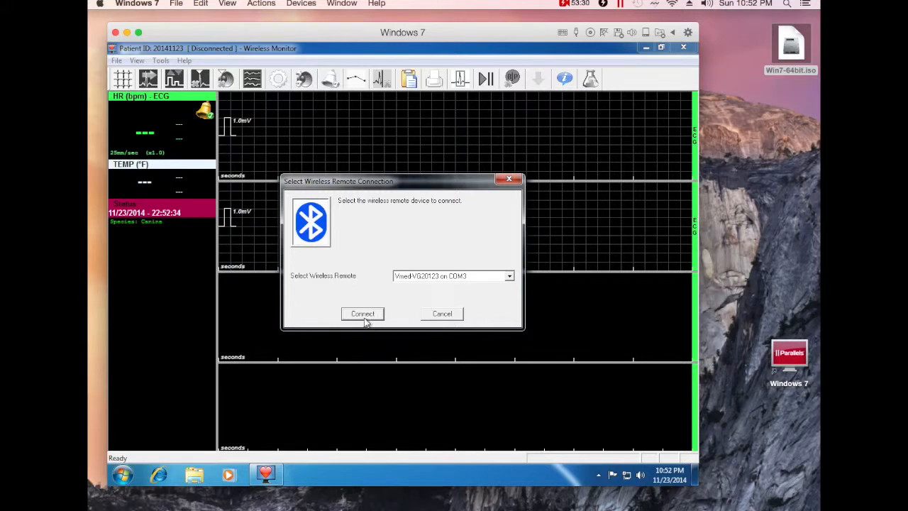
left_click(423, 277)
left_click(452, 289)
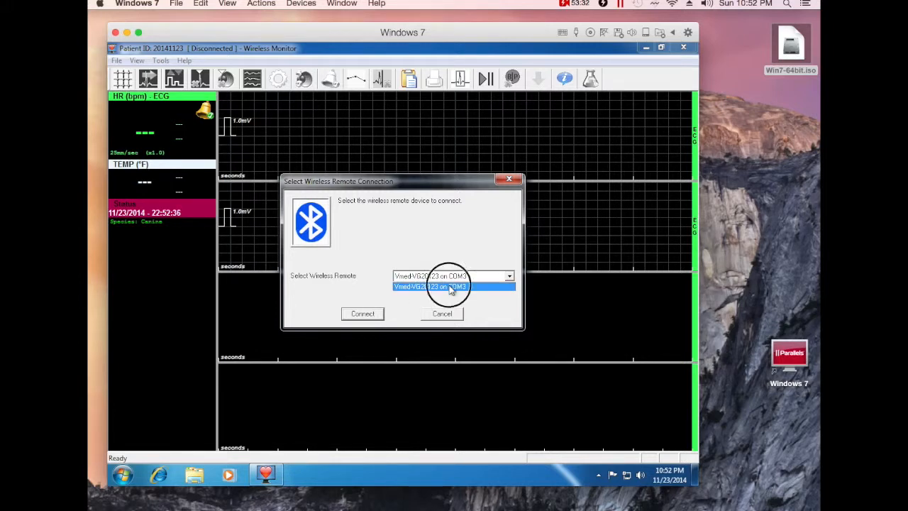
left_click(359, 313)
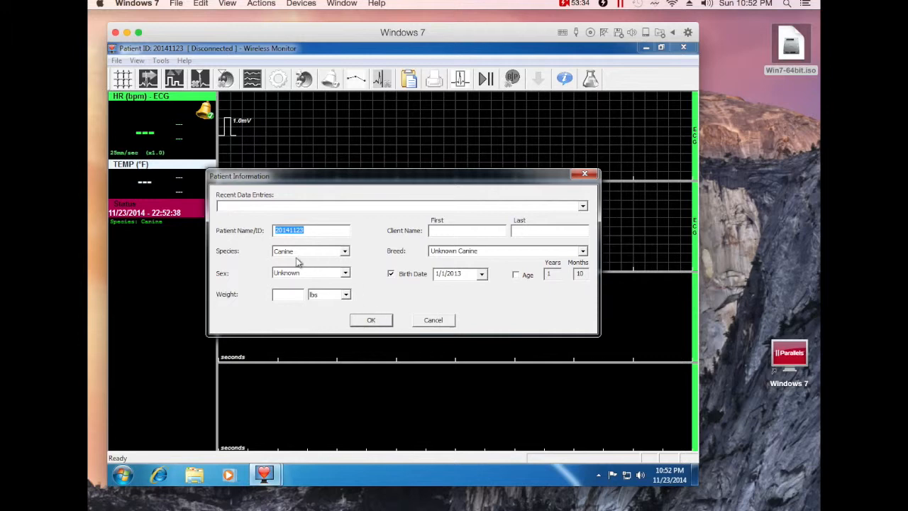
left_click(371, 320)
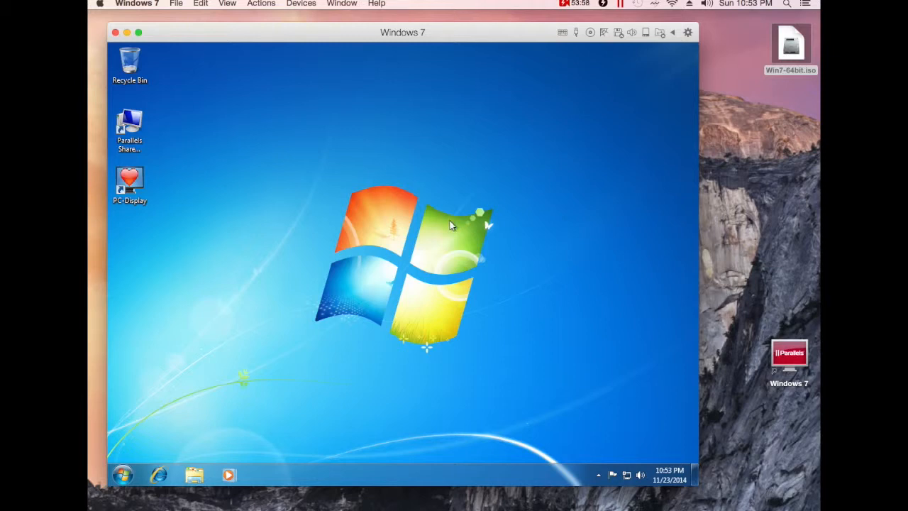
Close the Windows 7 window in Parallels Desktop so the virtual machine suspends.
left_click(125, 475)
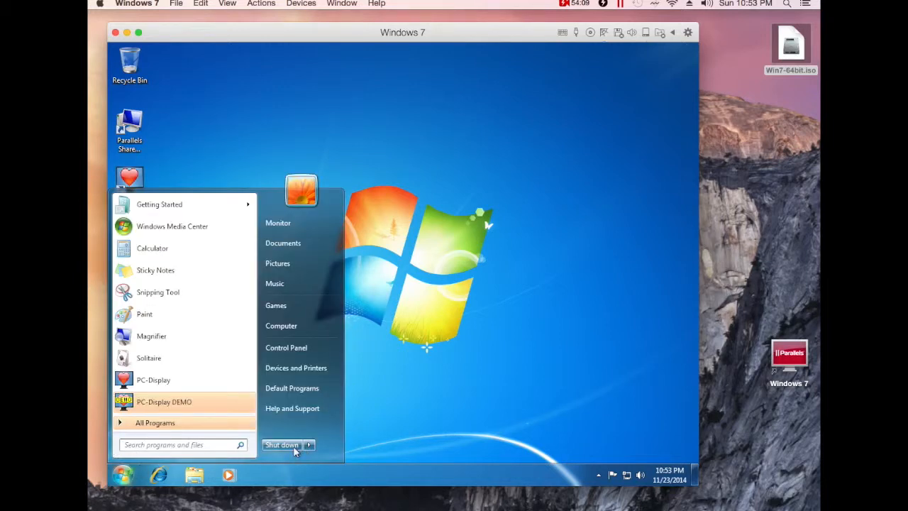
left_click(477, 205)
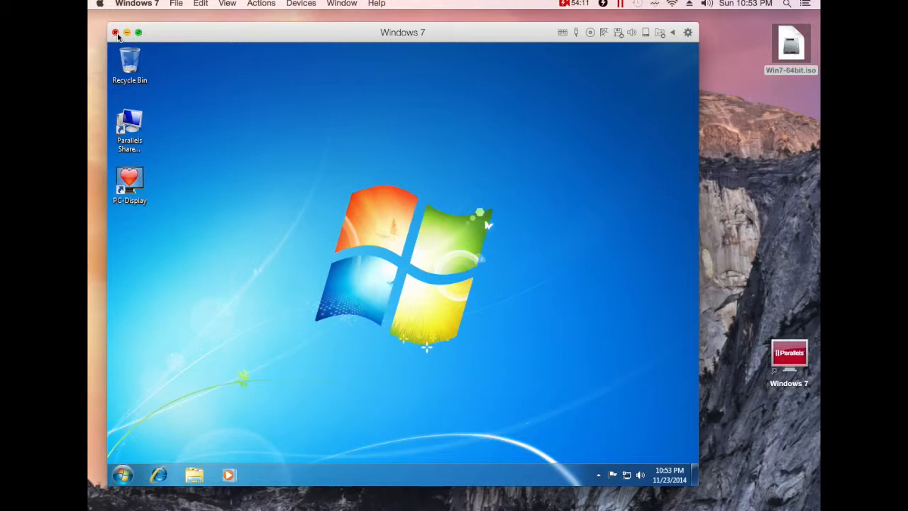
left_click(116, 34)
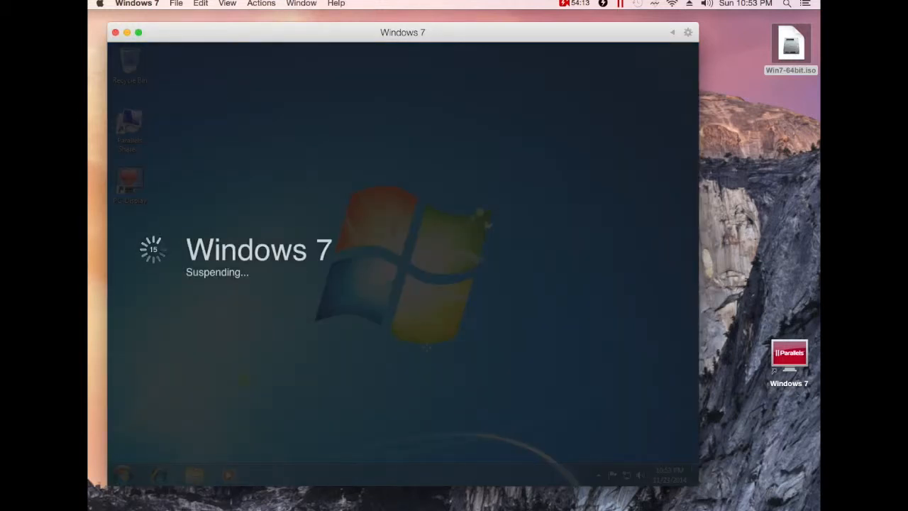